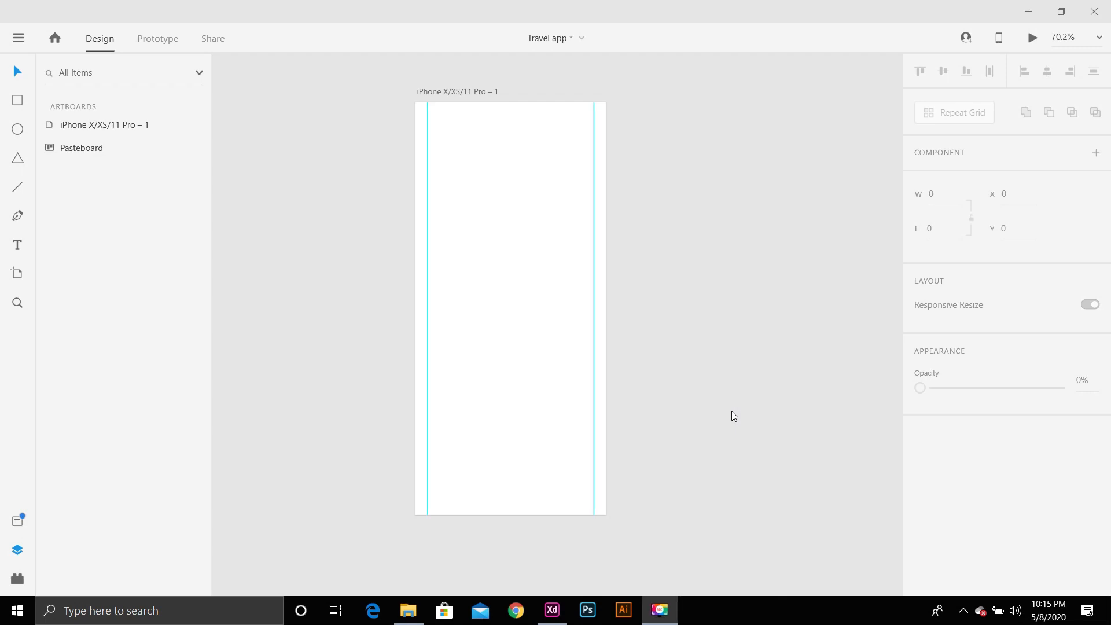
Draw a 375 by 812 rectangle covering the whole iPhone artboard and remove its border.
{"action": "left_click", "coordinate": [696, 426]}
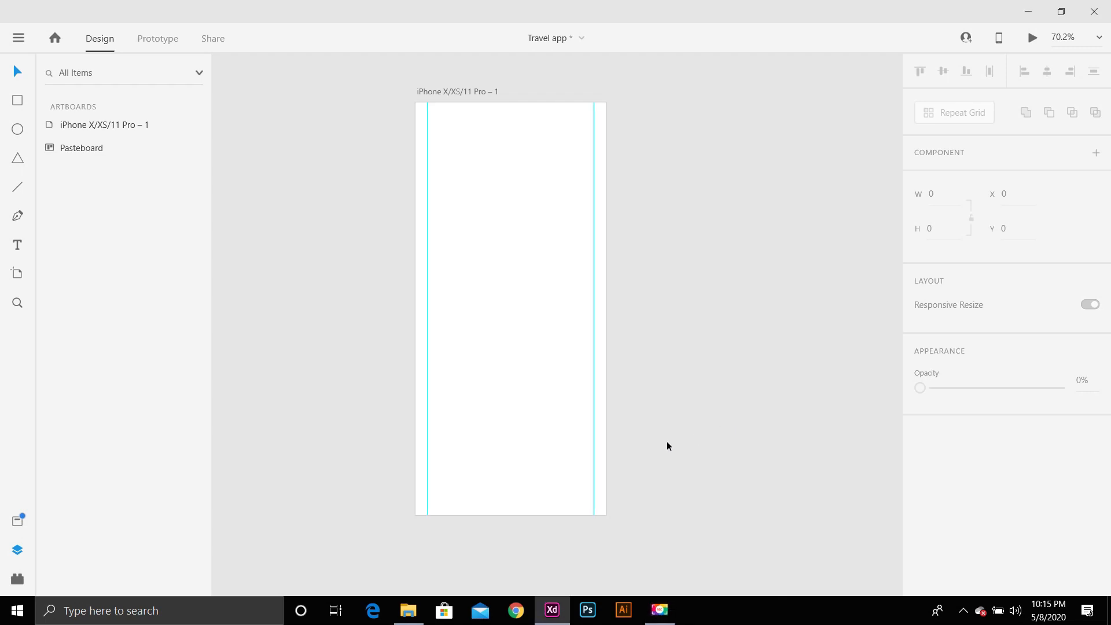
{"action": "left_click", "coordinate": [15, 102]}
{"action": "mouse_move", "coordinate": [415, 103]}
{"action": "left_mouse_down"}
{"action": "mouse_move", "coordinate": [563, 456]}
{"action": "mouse_move", "coordinate": [595, 518]}
{"action": "mouse_move", "coordinate": [607, 518]}
{"action": "left_mouse_up"}
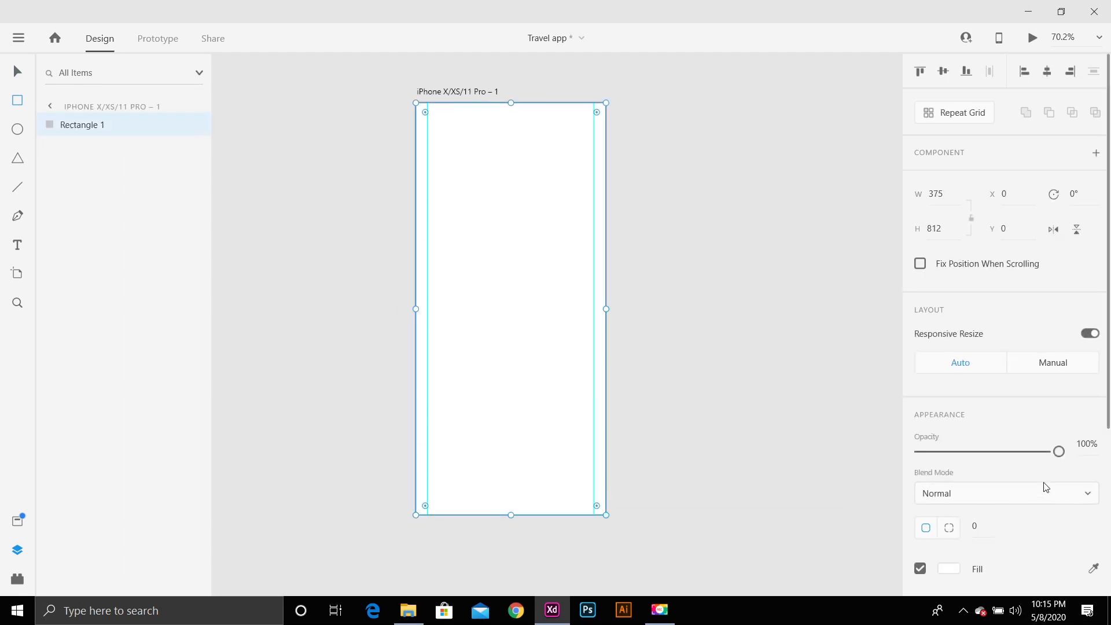
{"action": "scroll", "coordinate": [948, 466], "scroll_direction": "down", "scroll_amount": 3}
{"action": "left_click", "coordinate": [919, 441]}
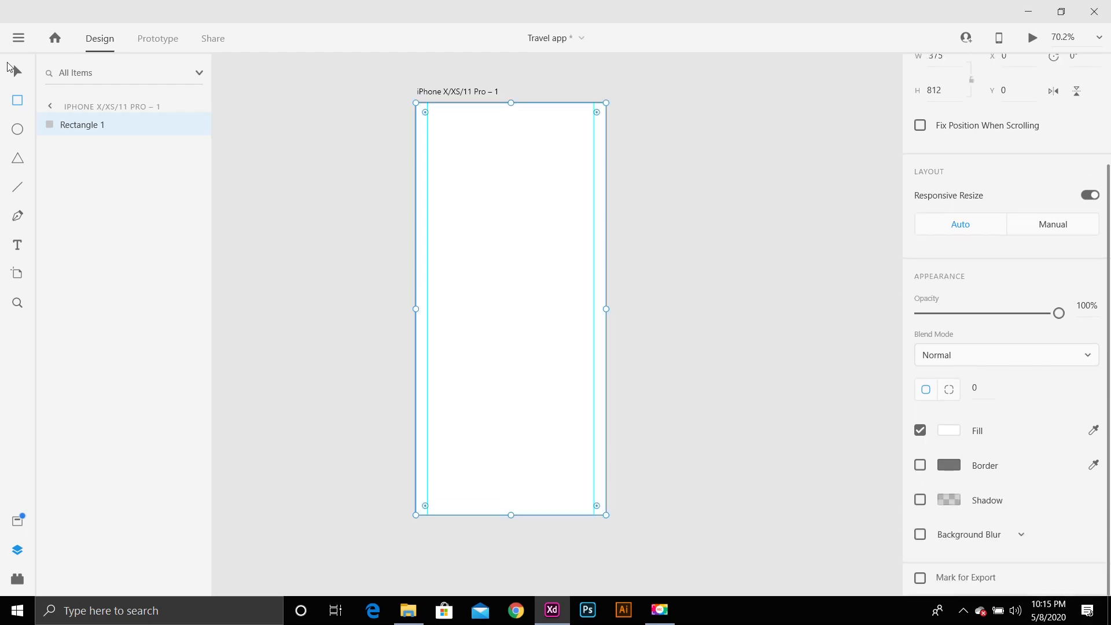
Fill the artboard-sized rectangle with the forest waterfall photo from the New folder and check its cropping.
{"action": "left_click", "coordinate": [407, 610]}
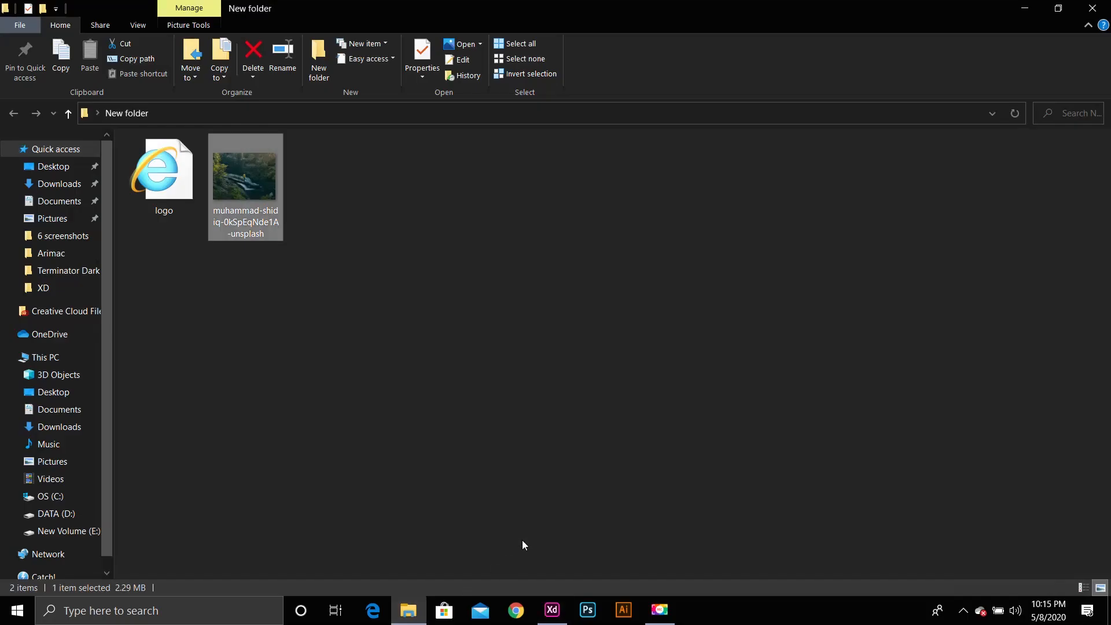
{"action": "left_click_drag", "start_coordinate": [256, 202], "coordinate": [511, 254]}
{"action": "left_click", "coordinate": [542, 321]}
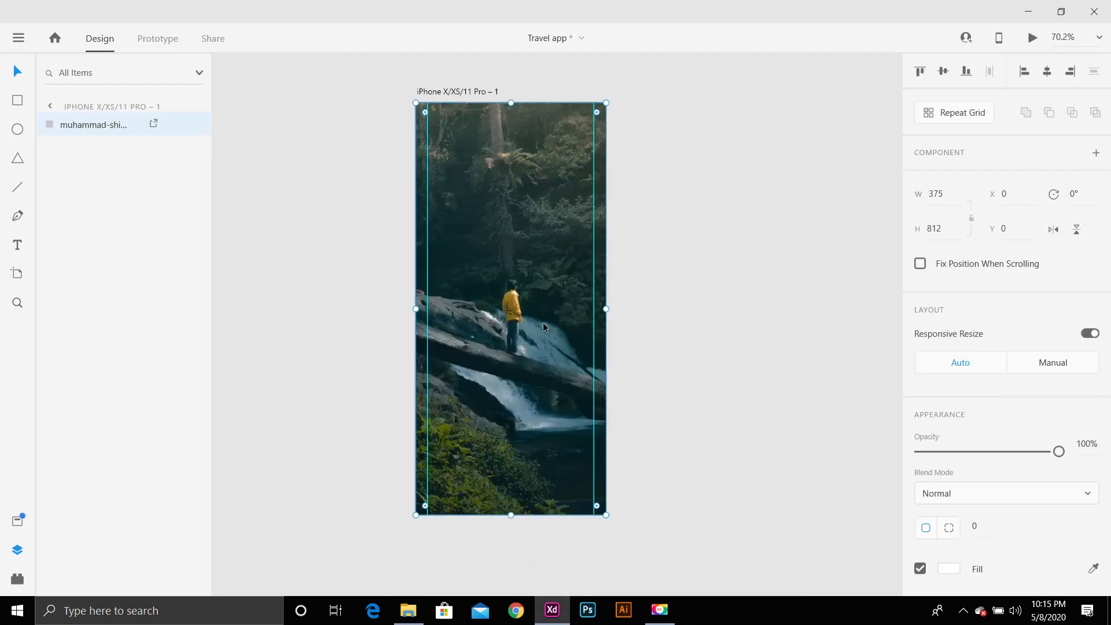
{"action": "double_click", "coordinate": [543, 322]}
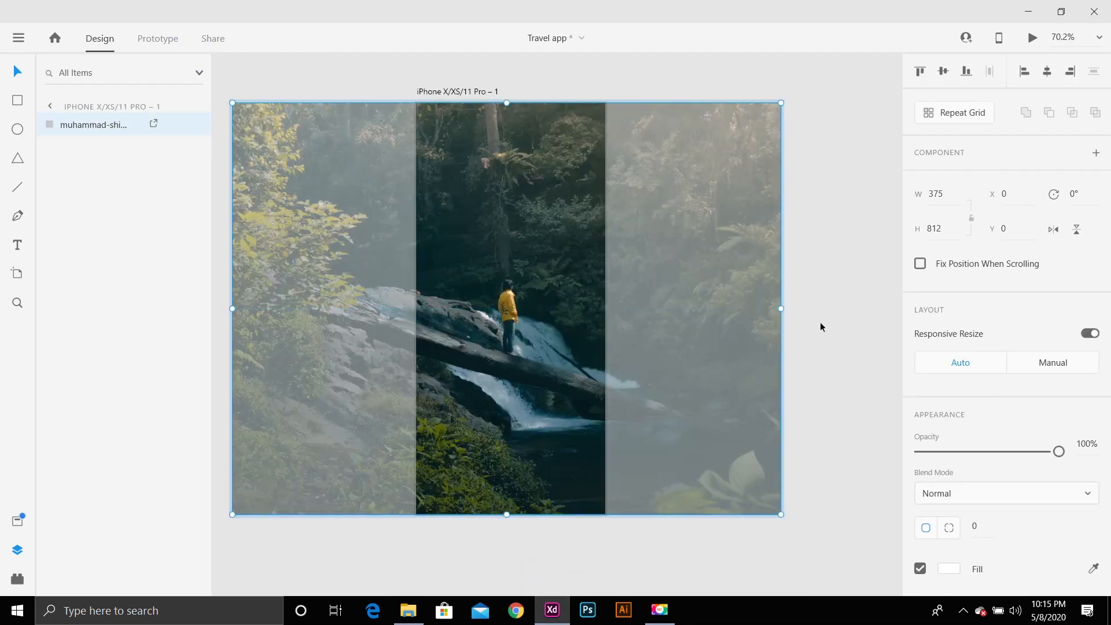
{"action": "left_click", "coordinate": [820, 321]}
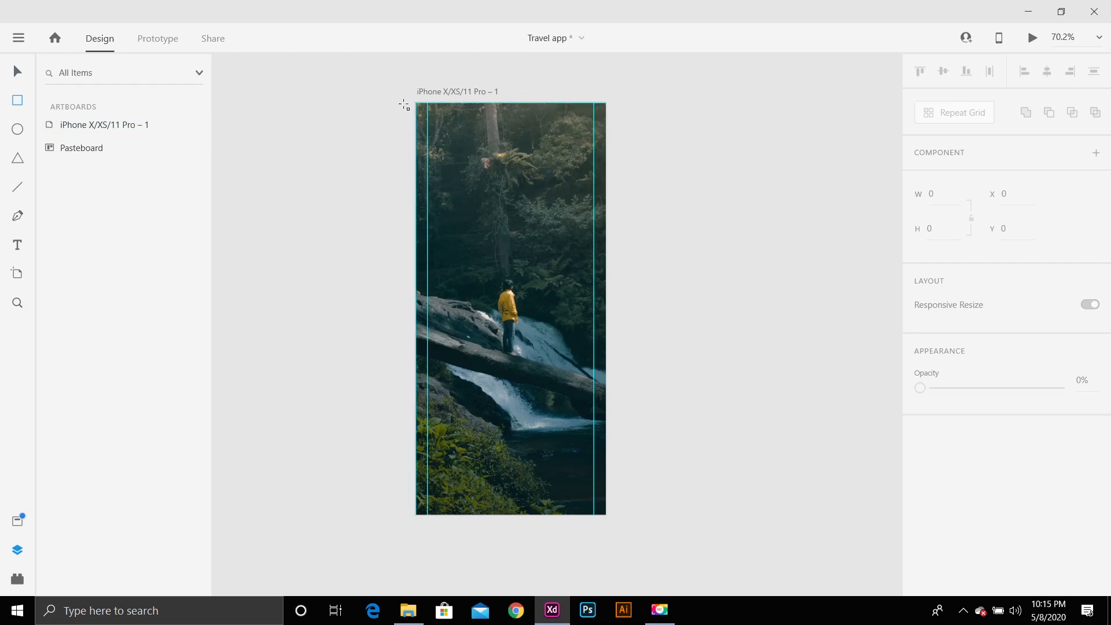
Draw a second 375 by 812 rectangle over the photo and remove its border.
{"action": "mouse_move", "coordinate": [416, 104]}
{"action": "left_mouse_down"}
{"action": "mouse_move", "coordinate": [538, 484]}
{"action": "mouse_move", "coordinate": [607, 513]}
{"action": "left_mouse_up"}
{"action": "scroll", "coordinate": [935, 532], "scroll_direction": "down", "scroll_amount": 3}
{"action": "scroll", "coordinate": [935, 533], "scroll_direction": "down", "scroll_amount": 2}
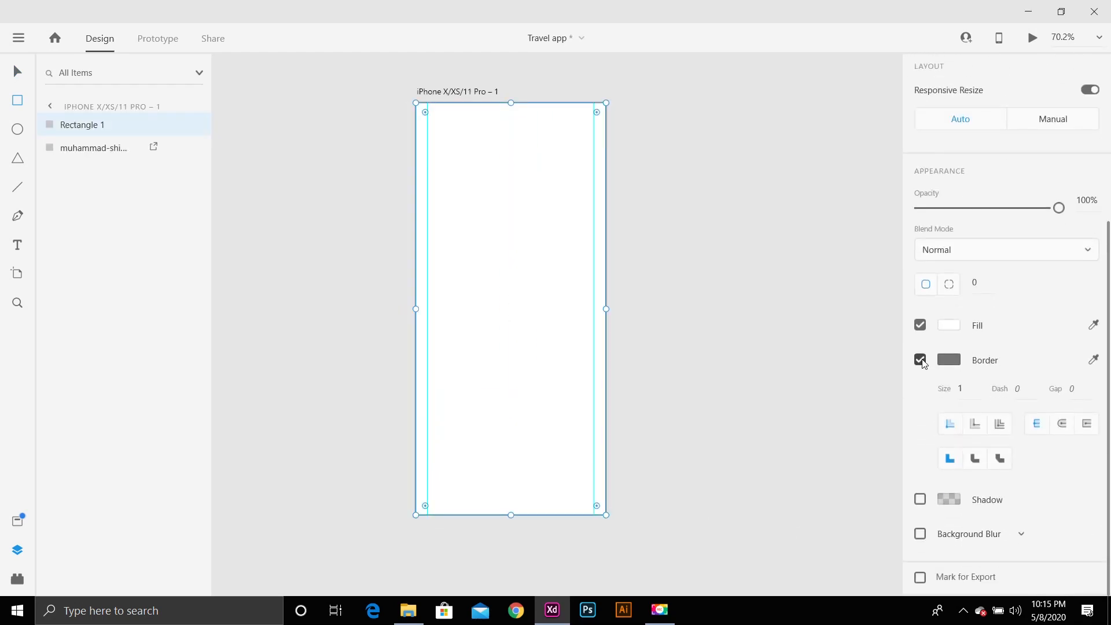
{"action": "left_click", "coordinate": [920, 360]}
Fill the overlay rectangle with black #000000 and lower its opacity to 12%.
{"action": "left_click", "coordinate": [944, 431]}
{"action": "left_click", "coordinate": [817, 527]}
{"action": "left_click_drag", "start_coordinate": [797, 438], "coordinate": [577, 551]}
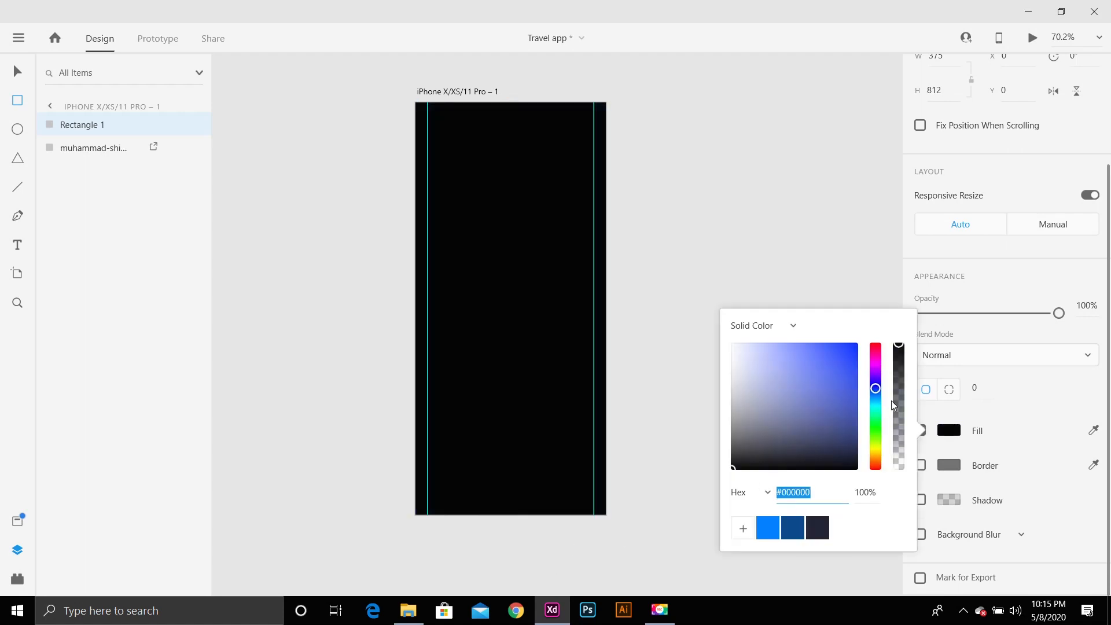
{"action": "left_click_drag", "start_coordinate": [997, 314], "coordinate": [941, 317]}
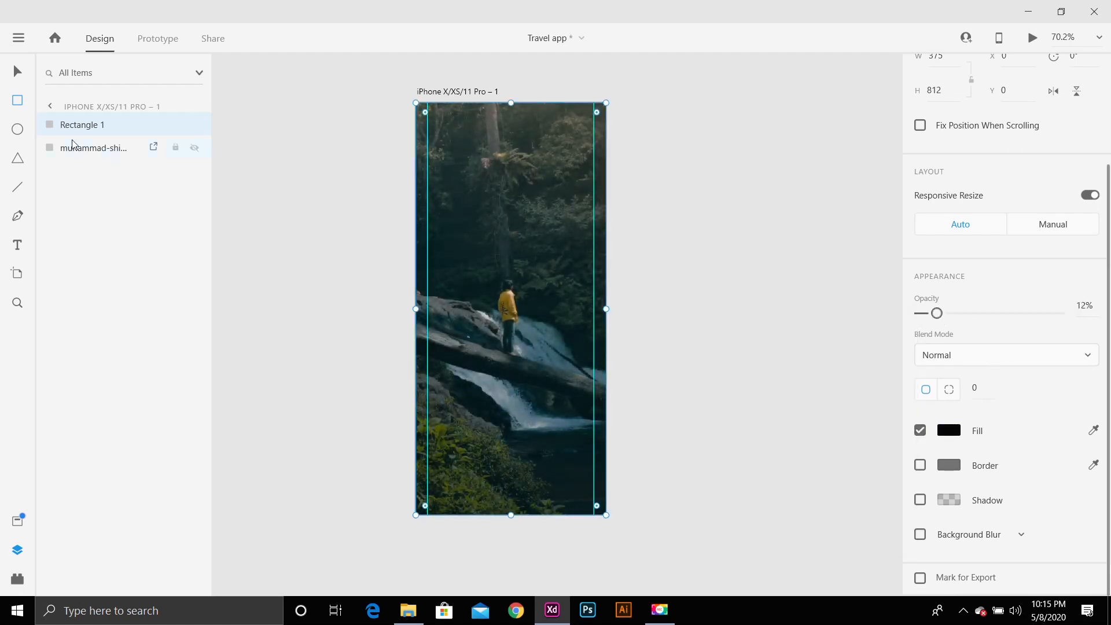
Move the white status bar component from the pasteboard onto the artboard, centred horizontally and aligned to the artboard's upper edge.
{"action": "left_click", "coordinate": [371, 178]}
{"action": "key", "text": "space"}
{"action": "left_click_drag", "start_coordinate": [347, 188], "coordinate": [514, 248]}
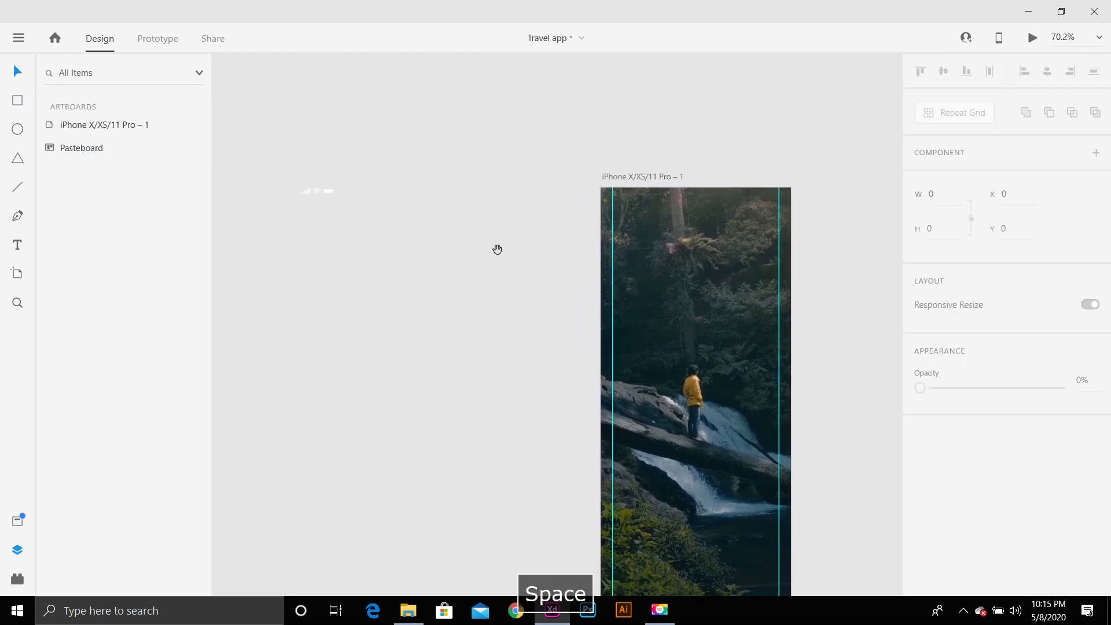
{"action": "left_click_drag", "start_coordinate": [328, 194], "coordinate": [746, 229]}
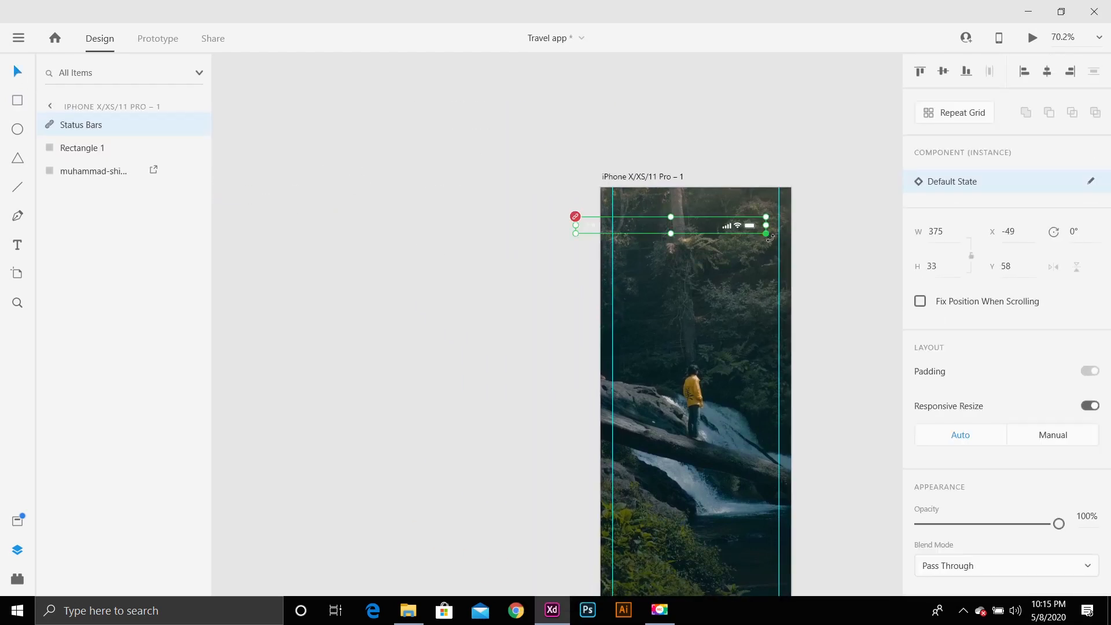
{"action": "left_click", "coordinate": [1046, 71]}
{"action": "left_click", "coordinate": [920, 71]}
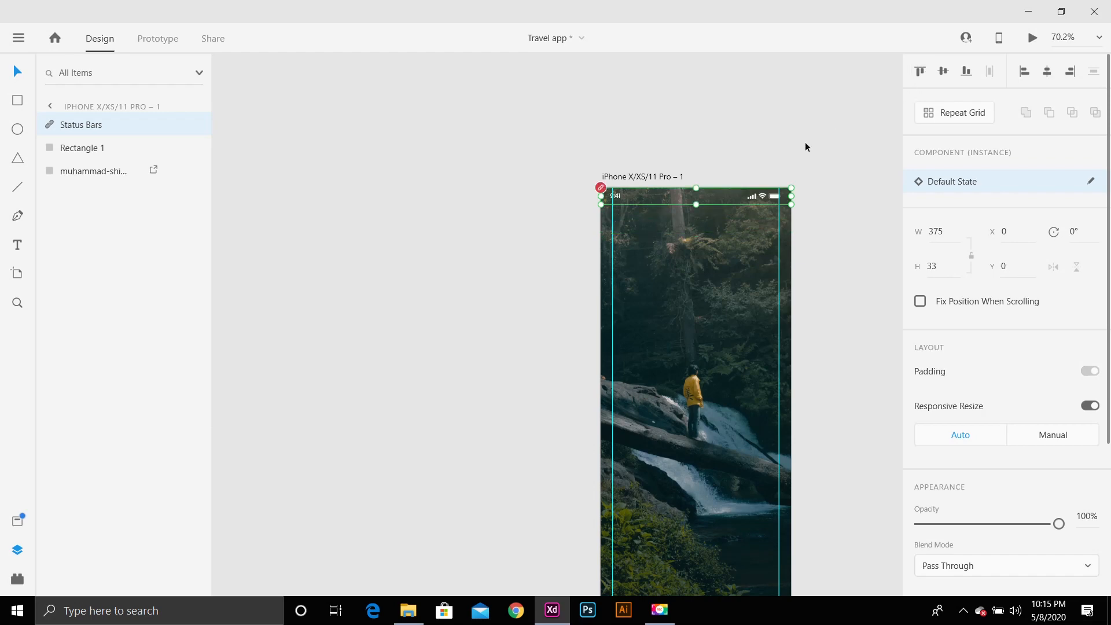
Add the heading text "Find a home wherever you are!" over the middle of the photo.
{"action": "left_click", "coordinate": [812, 292]}
{"action": "key", "text": "space"}
{"action": "left_click_drag", "start_coordinate": [812, 292], "coordinate": [742, 209]}
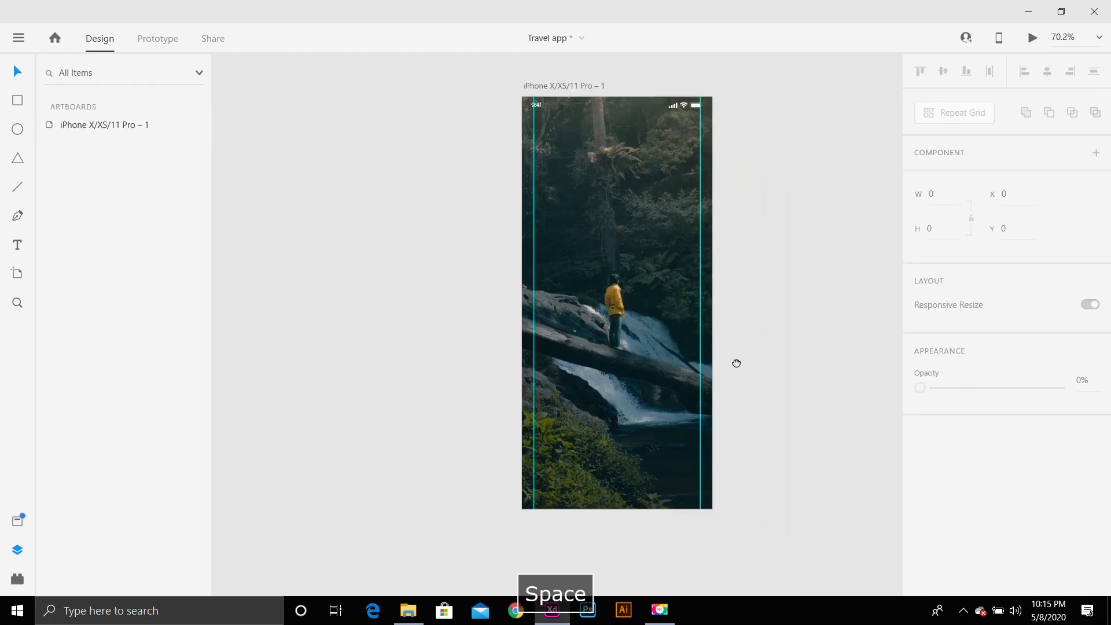
{"action": "scroll", "coordinate": [694, 428], "scroll_direction": "up", "scroll_amount": 1}
{"action": "scroll", "coordinate": [662, 490], "scroll_direction": "up", "scroll_amount": 3, "text": "ctrl"}
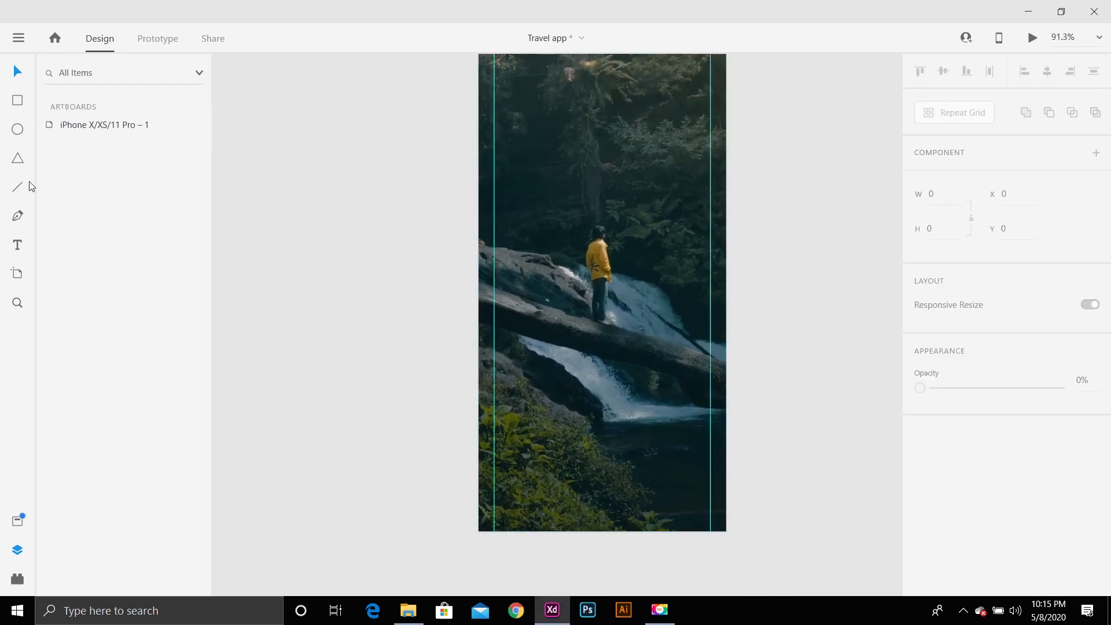
{"action": "left_click", "coordinate": [521, 329]}
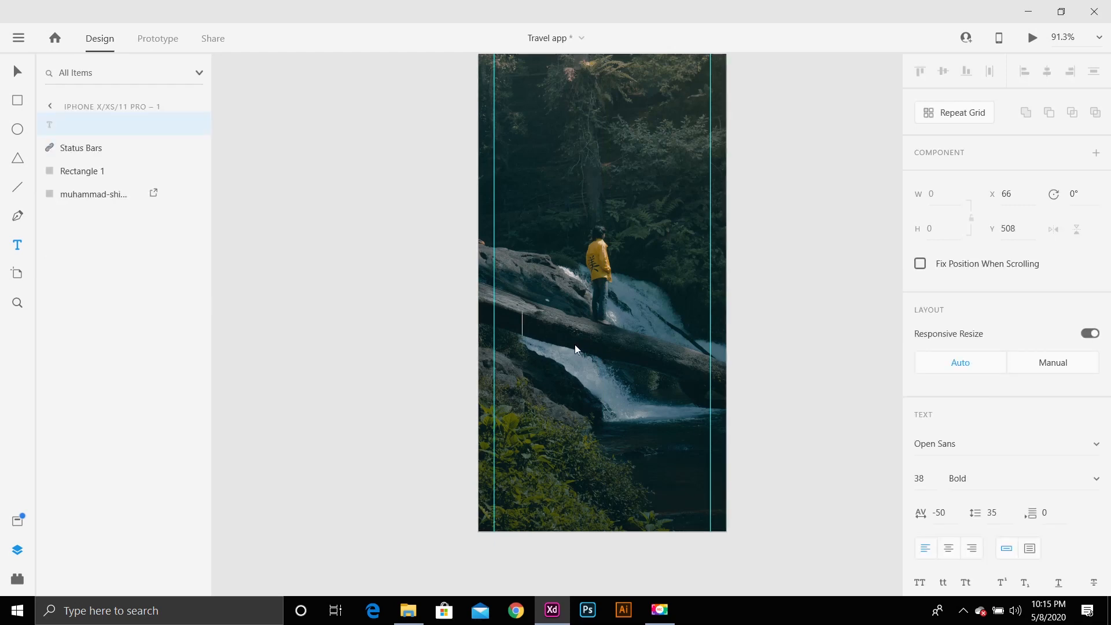
{"action": "type", "text": "Find a home"}
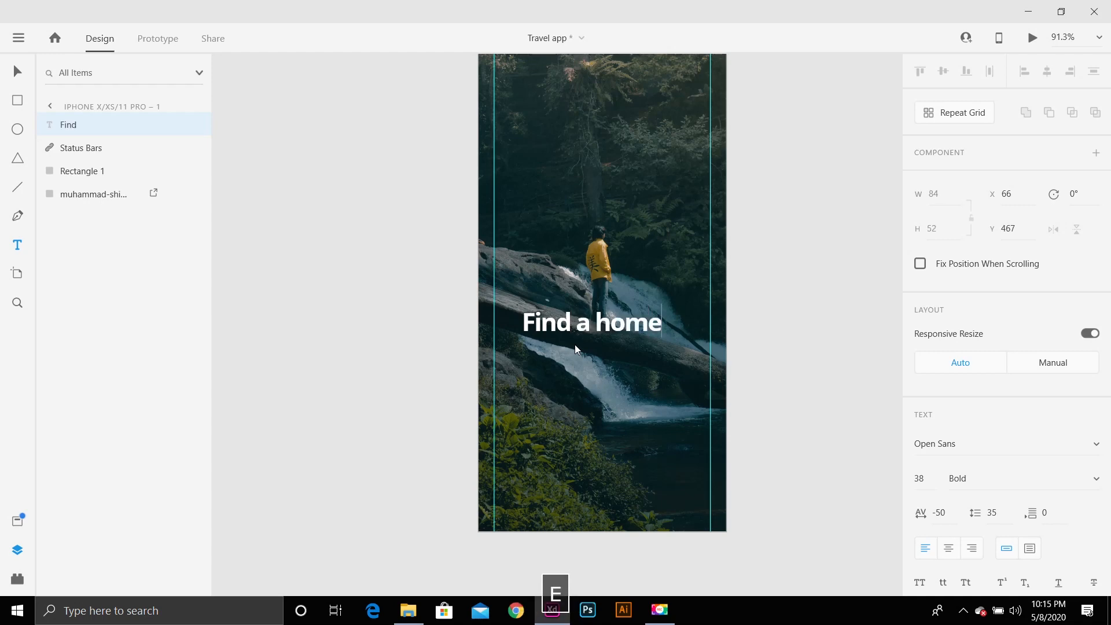
{"action": "type", "text": " wherever you are!"}
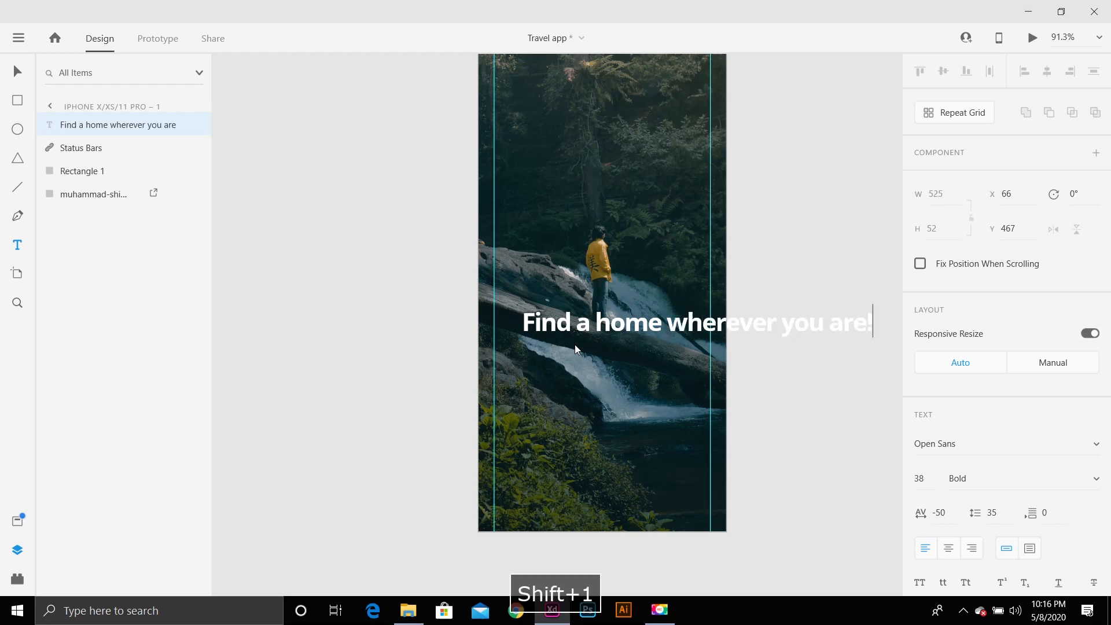
{"action": "left_click", "coordinate": [14, 69]}
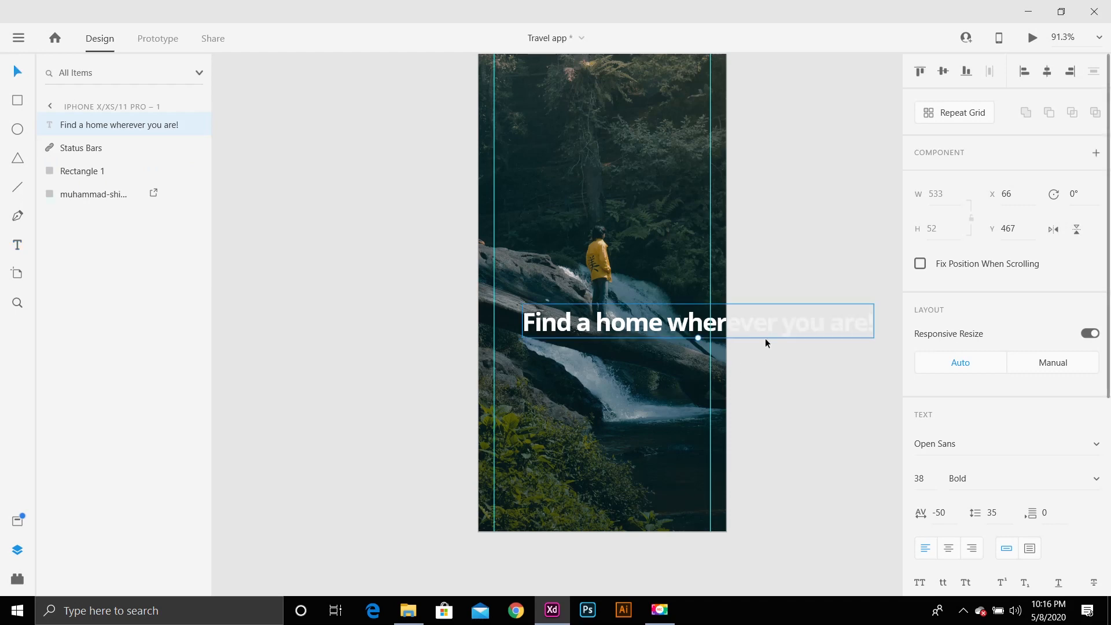
Break the heading into three lines before "wherever" and "are!", and place it at the left guide at X 24, Y 538.
{"action": "left_click_drag", "start_coordinate": [758, 338], "coordinate": [737, 357]}
{"action": "double_click", "coordinate": [646, 342]}
{"action": "left_click", "coordinate": [646, 341]}
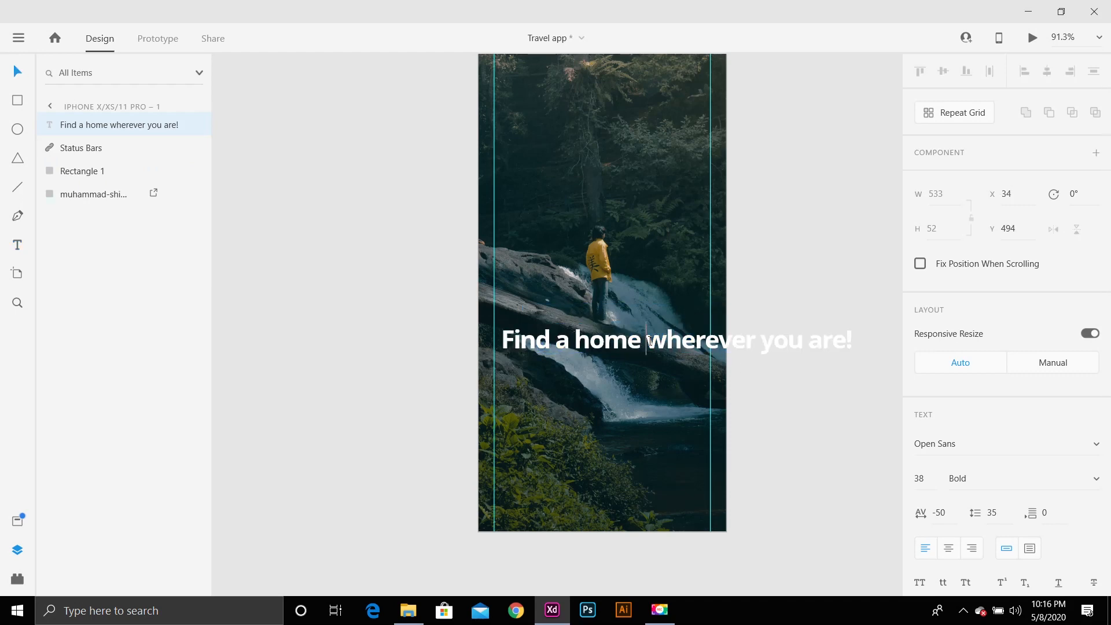
{"action": "key", "text": "Return"}
{"action": "left_click", "coordinate": [746, 444]}
{"action": "left_click_drag", "start_coordinate": [576, 363], "coordinate": [564, 389]}
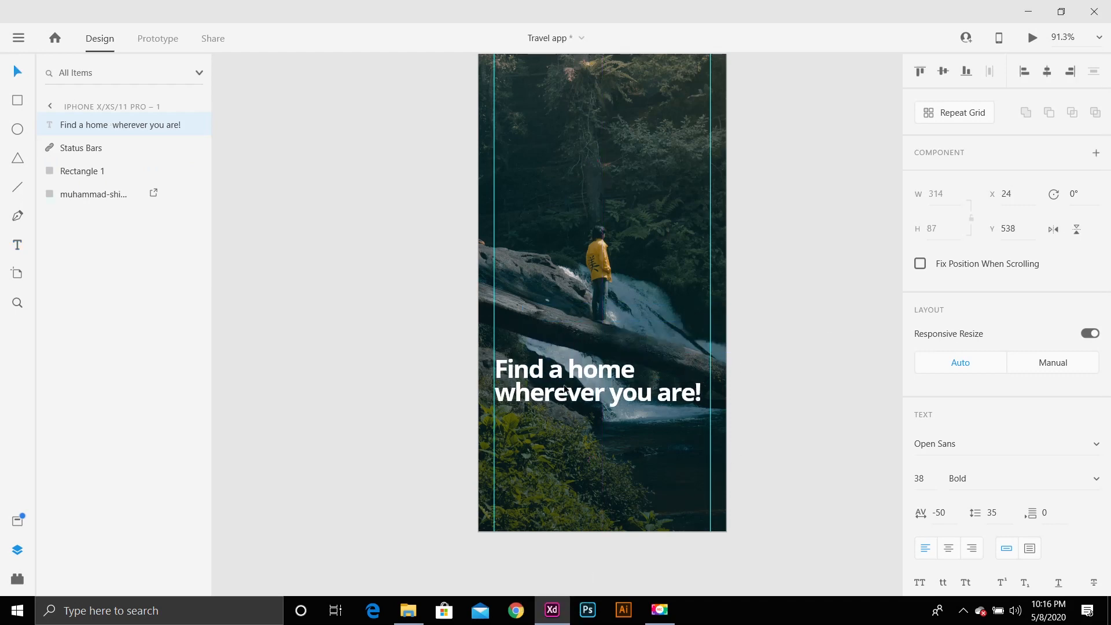
{"action": "double_click", "coordinate": [669, 404]}
{"action": "left_click", "coordinate": [656, 394]}
{"action": "key", "text": "Return"}
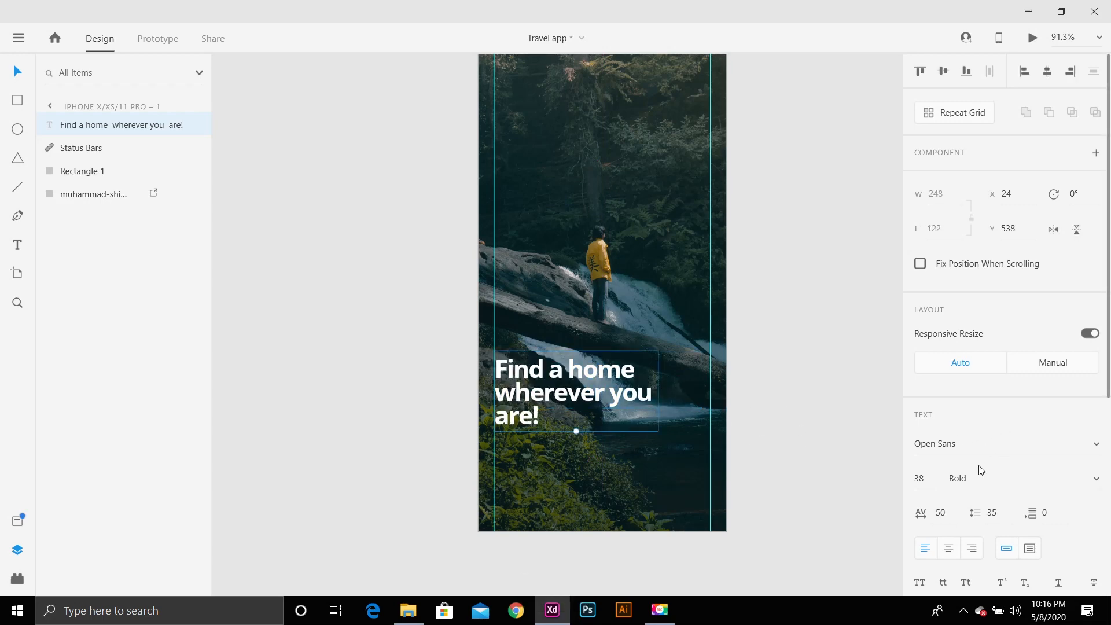
Change the heading's font to Circular Std Black.
{"action": "left_click", "coordinate": [979, 441]}
{"action": "type", "text": "Circular Std Black"}
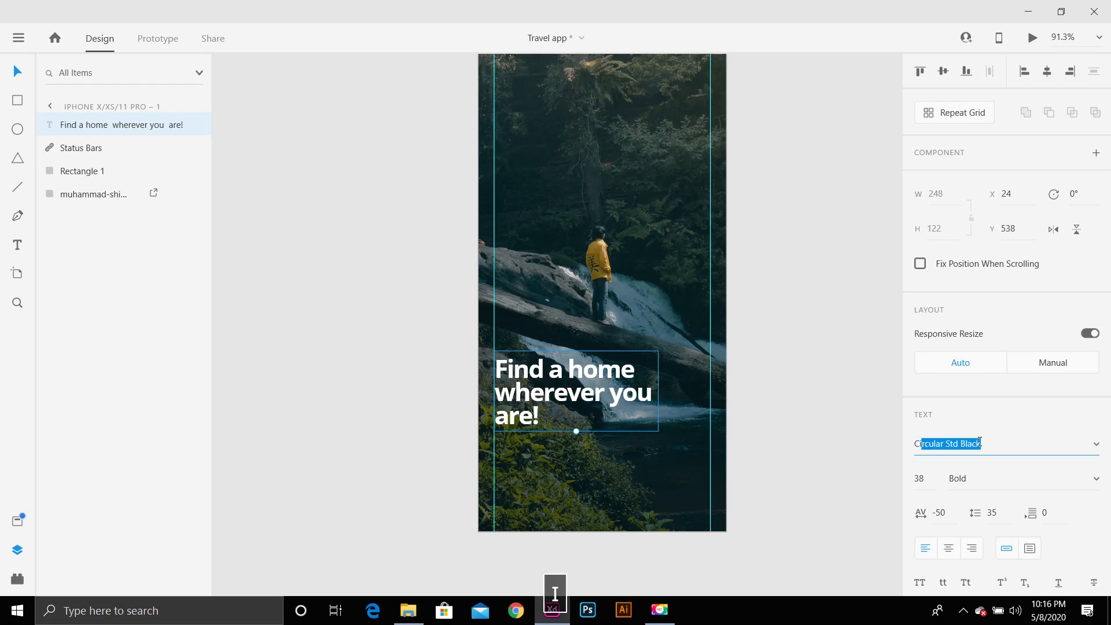
{"action": "key", "text": "Return"}
Enlarge the heading to font size 44 and reposition it at the left guide at about Y 531.
{"action": "scroll", "coordinate": [769, 382], "scroll_direction": "down", "scroll_amount": 1}
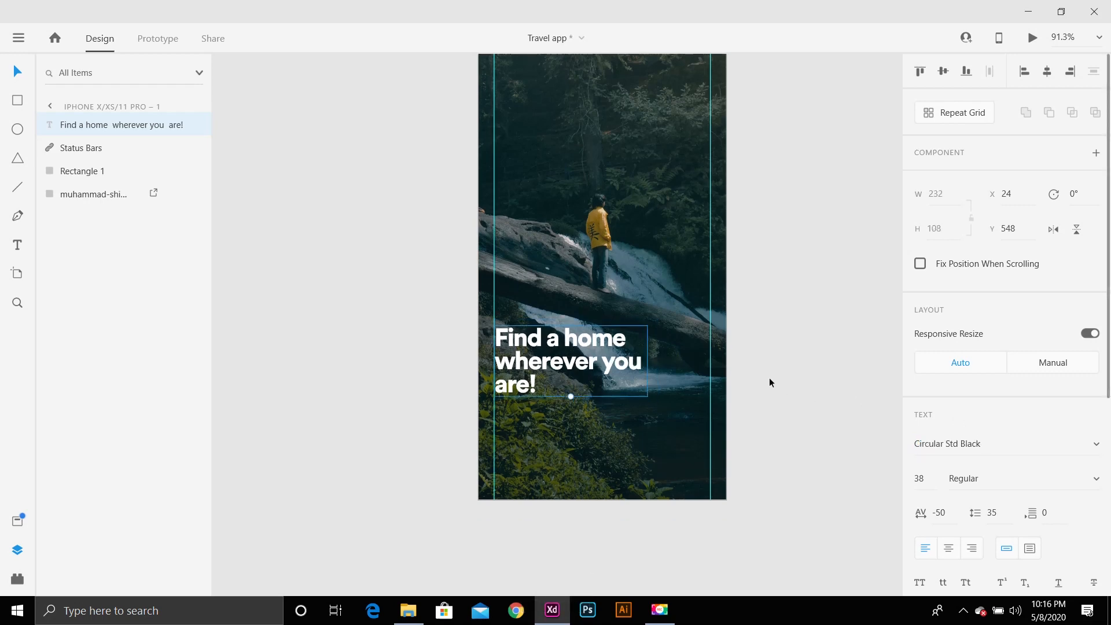
{"action": "left_click_drag", "start_coordinate": [570, 396], "coordinate": [571, 409]}
{"action": "left_click_drag", "start_coordinate": [582, 370], "coordinate": [594, 359]}
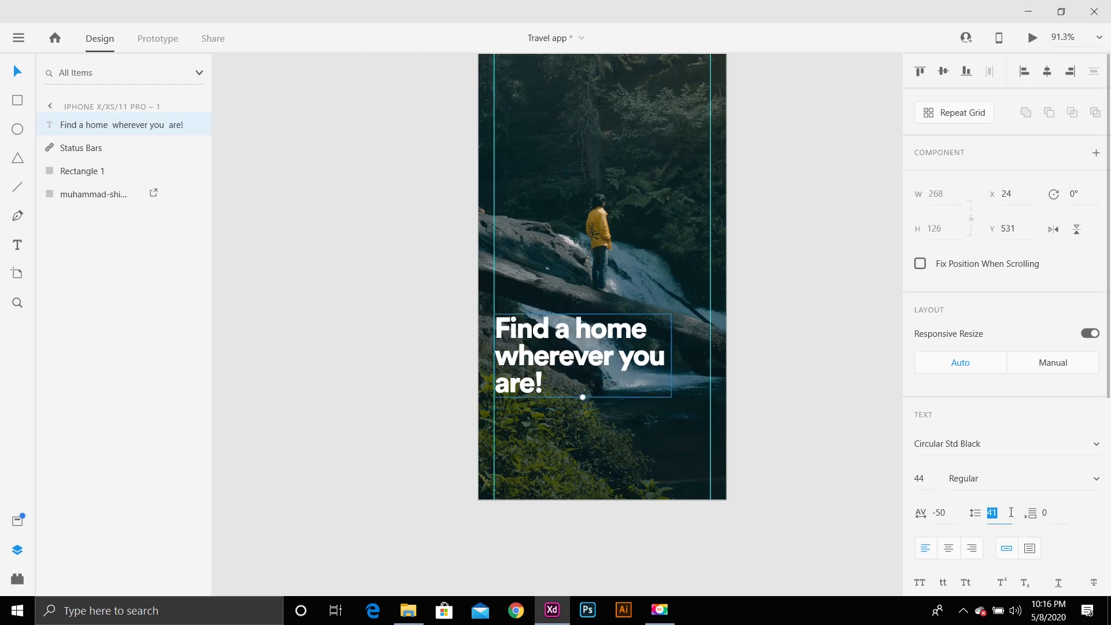
Increase the heading's line spacing to 54.
{"action": "key", "text": "Up"}
{"action": "key", "text": "Up"}
{"action": "key", "text": "Up"}
{"action": "key", "text": "Up"}
{"action": "key", "text": "Up"}
{"action": "key", "text": "Up"}
{"action": "key", "text": "Up"}
{"action": "key", "text": "Up"}
{"action": "key", "text": "Up"}
{"action": "key", "text": "Up"}
{"action": "key", "text": "Up"}
{"action": "key", "text": "Up"}
{"action": "key", "text": "Up"}
{"action": "key", "text": "Up"}
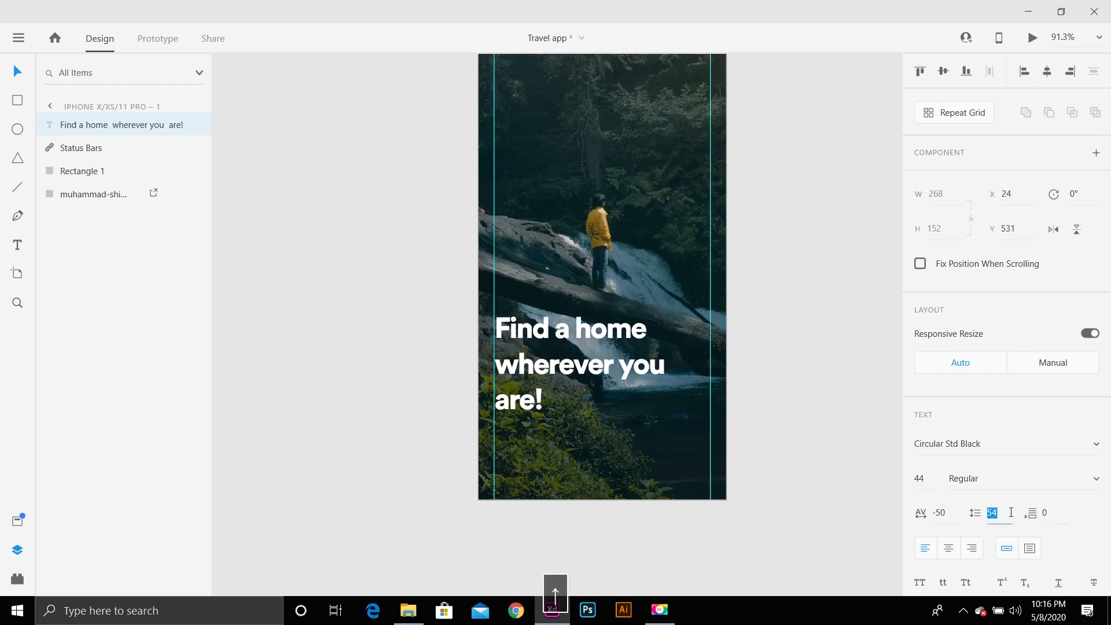
{"action": "key", "text": "Down"}
Move the heading up along the left guide to Y 515.
{"action": "left_click", "coordinate": [459, 366]}
{"action": "left_click_drag", "start_coordinate": [572, 376], "coordinate": [573, 367]}
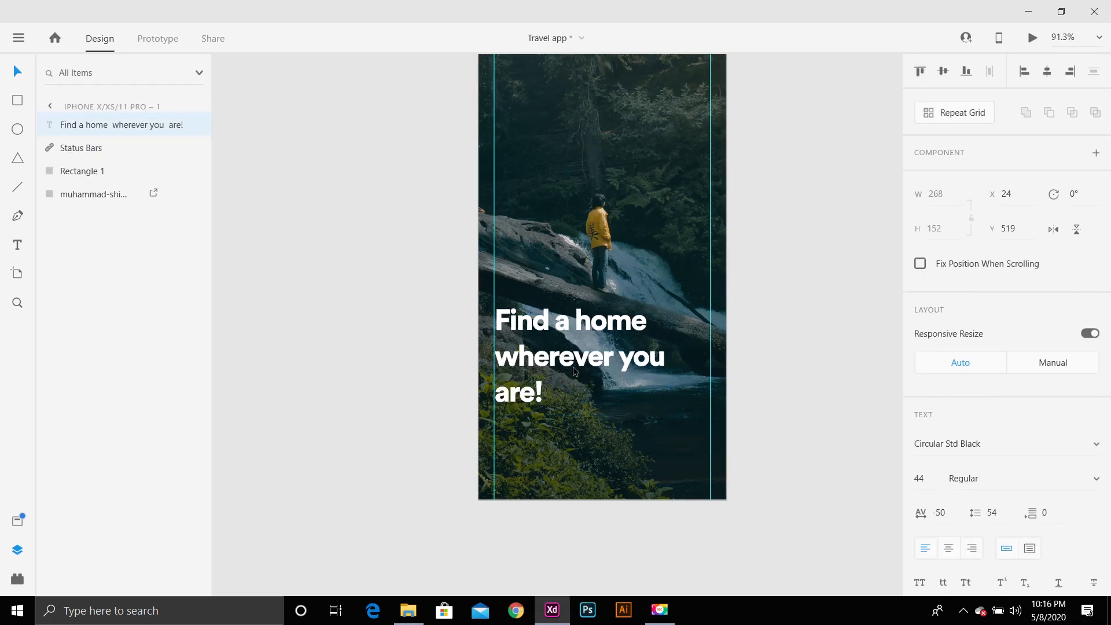
{"action": "left_click_drag", "start_coordinate": [574, 368], "coordinate": [573, 365]}
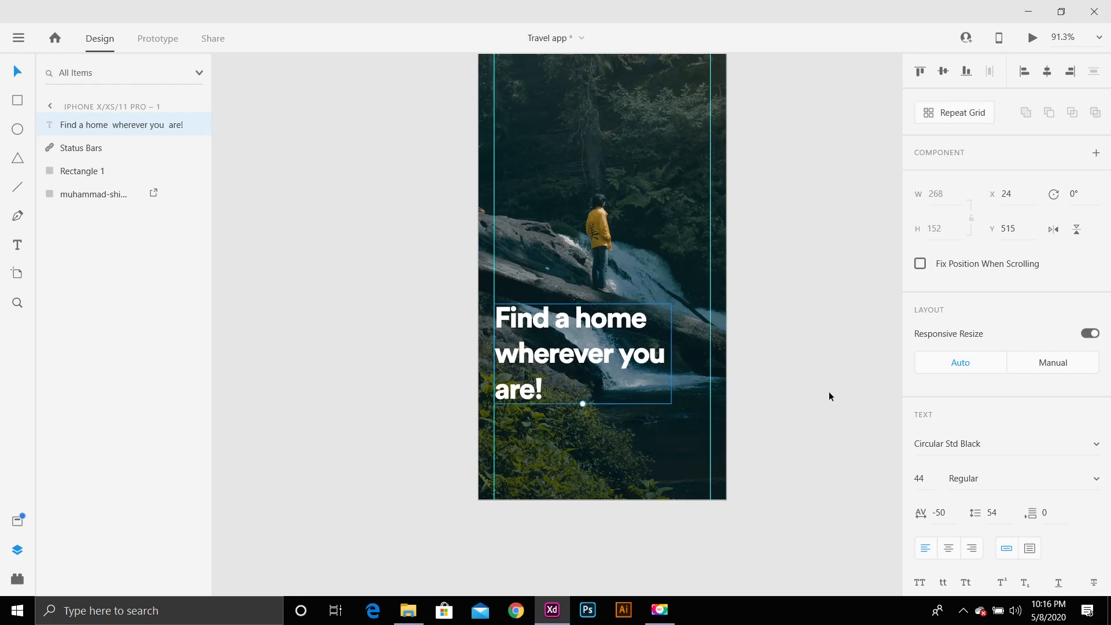
Draw a 9 by 9 circle below the heading at X 24, Y 694, and copy it twice rightward into an evenly spaced row.
{"action": "left_click", "coordinate": [828, 391]}
{"action": "key", "text": "space"}
{"action": "left_click_drag", "start_coordinate": [818, 474], "coordinate": [831, 441]}
{"action": "scroll", "coordinate": [648, 328], "scroll_direction": "up", "scroll_amount": 3}
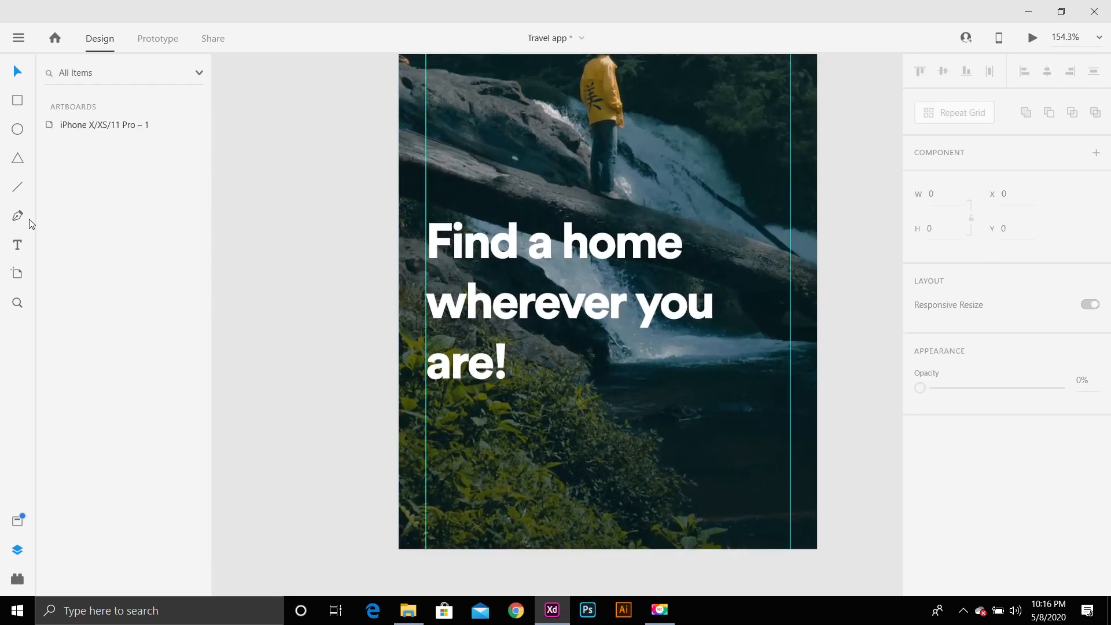
{"action": "scroll", "coordinate": [432, 432], "scroll_direction": "up", "scroll_amount": 3}
{"action": "mouse_move", "coordinate": [421, 405]}
{"action": "left_mouse_down"}
{"action": "mouse_move", "coordinate": [445, 431]}
{"action": "mouse_move", "coordinate": [441, 422]}
{"action": "left_mouse_up"}
{"action": "key", "text": "v"}
{"action": "scroll", "coordinate": [439, 477], "scroll_direction": "up", "scroll_amount": 3}
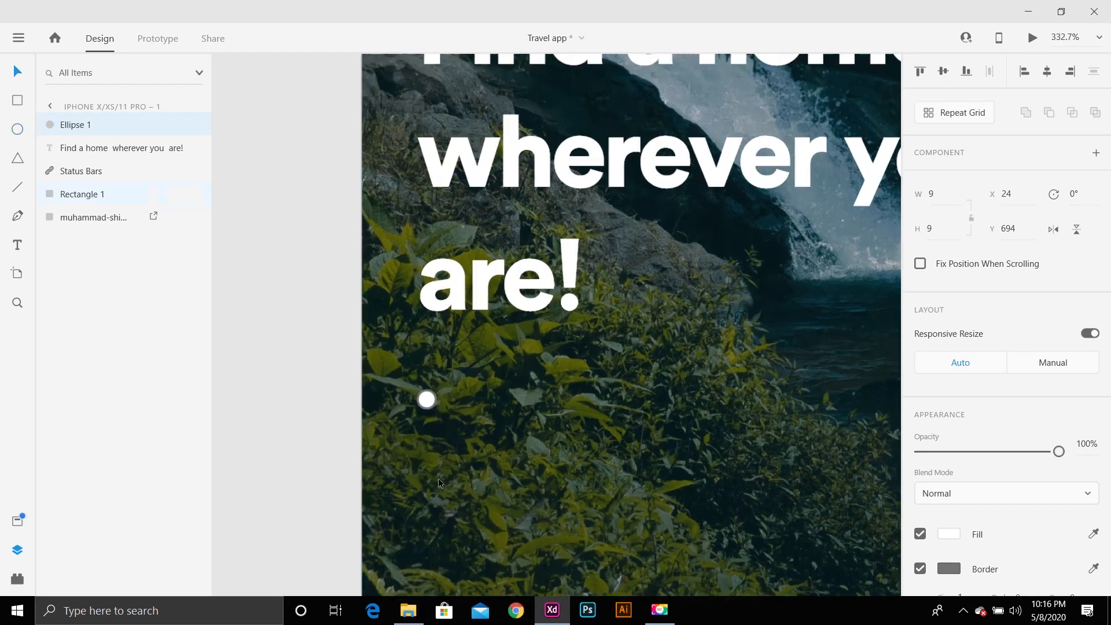
{"action": "left_click_drag", "start_coordinate": [429, 371], "coordinate": [512, 371]}
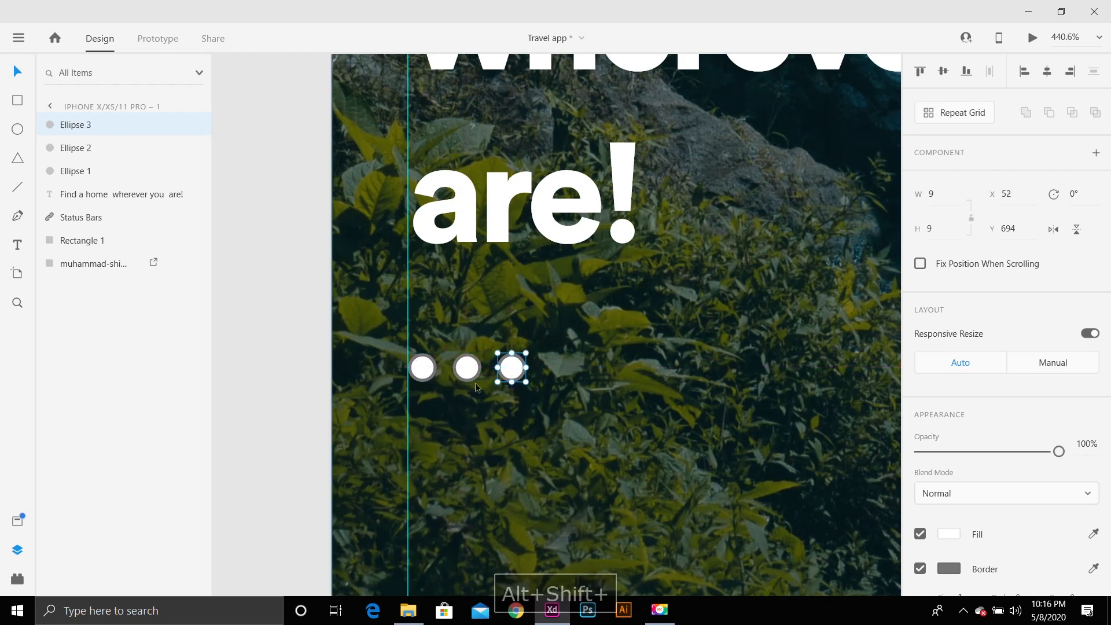
Remove the borders of all three circles and lower their opacity to about 39%.
{"action": "left_click", "coordinate": [435, 370], "text": "shift"}
{"action": "left_click", "coordinate": [466, 368], "text": "shift"}
{"action": "scroll", "coordinate": [926, 370], "scroll_direction": "down", "scroll_amount": 4}
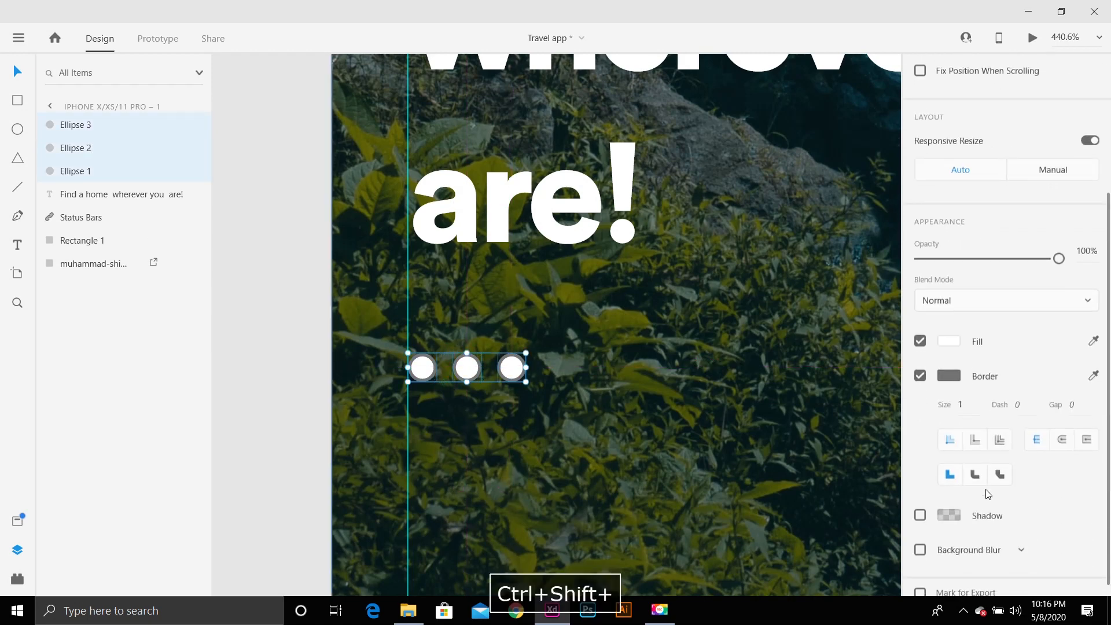
{"action": "left_click", "coordinate": [921, 361]}
{"action": "left_click_drag", "start_coordinate": [1057, 347], "coordinate": [977, 349]}
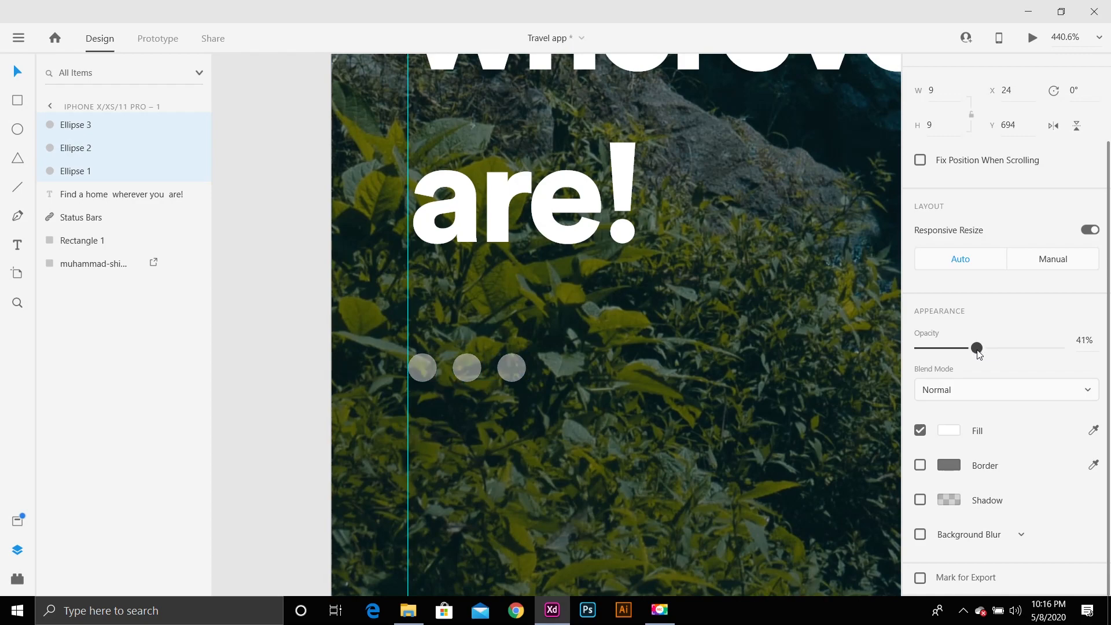
{"action": "left_click", "coordinate": [676, 393]}
Set the third circle back to full opacity as the active page indicator.
{"action": "left_click", "coordinate": [509, 370]}
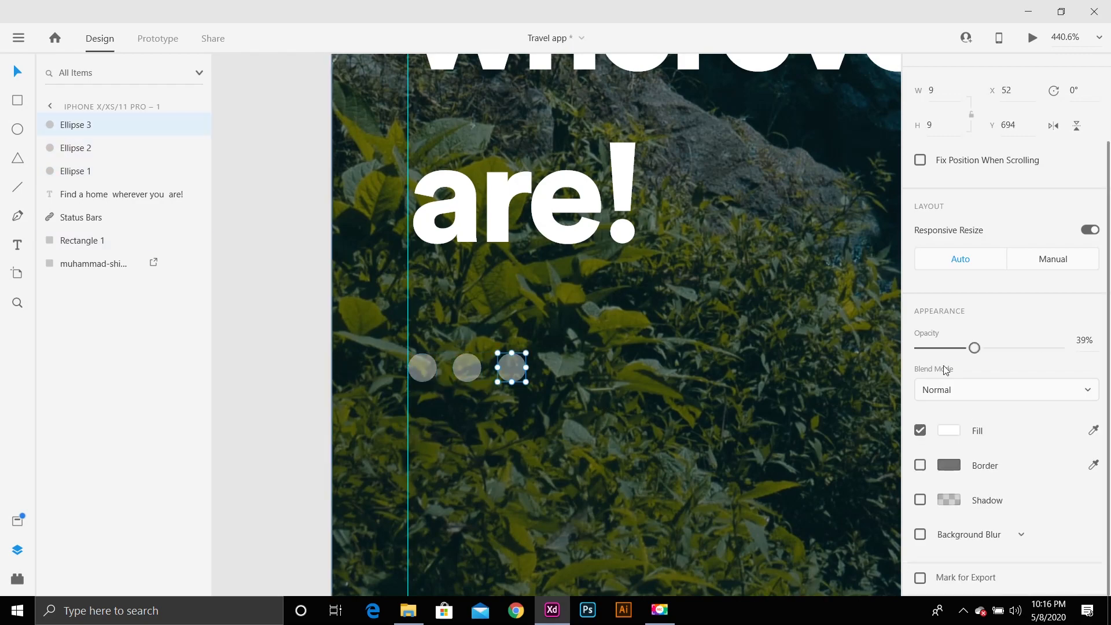
{"action": "left_click_drag", "start_coordinate": [977, 349], "coordinate": [1060, 349]}
{"action": "left_click", "coordinate": [675, 440]}
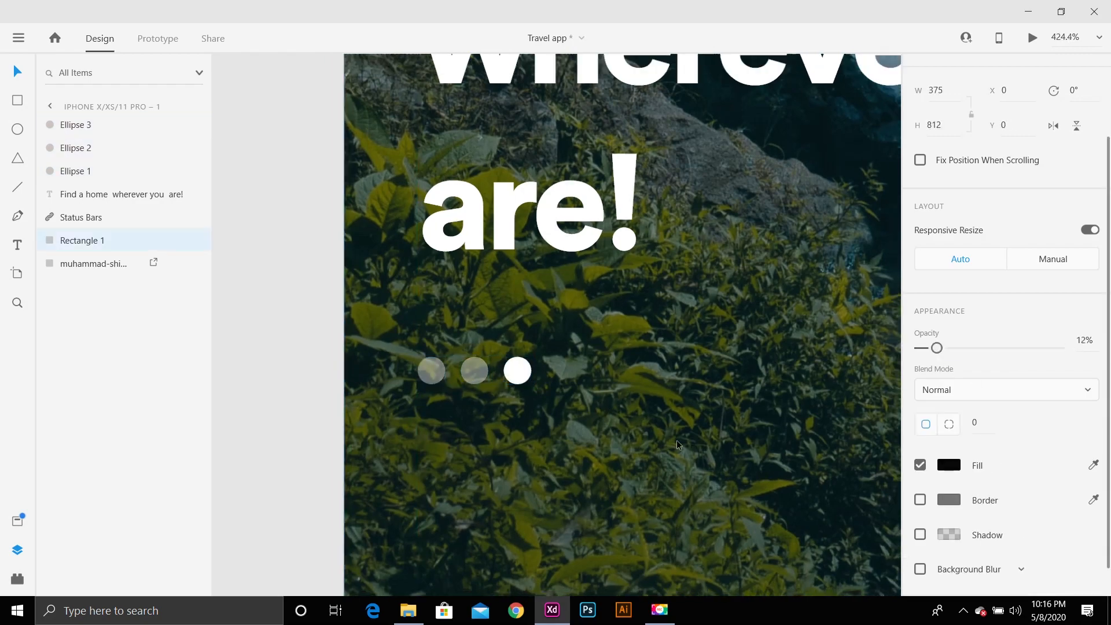
Draw a 327 by 50 rectangle between the guides below the dots, at X 24, Y 729, with a corner radius of 25.
{"action": "scroll", "coordinate": [622, 476], "scroll_direction": "down", "scroll_amount": 5}
{"action": "left_click", "coordinate": [863, 424]}
{"action": "left_click_drag", "start_coordinate": [863, 424], "coordinate": [799, 453]}
{"action": "left_click_drag", "start_coordinate": [672, 439], "coordinate": [676, 448]}
{"action": "left_click_drag", "start_coordinate": [797, 421], "coordinate": [771, 454]}
{"action": "scroll", "coordinate": [755, 446], "scroll_direction": "up", "scroll_amount": 1}
{"action": "scroll", "coordinate": [752, 445], "scroll_direction": "down", "scroll_amount": 2}
{"action": "scroll", "coordinate": [605, 511], "scroll_direction": "up", "scroll_amount": 3}
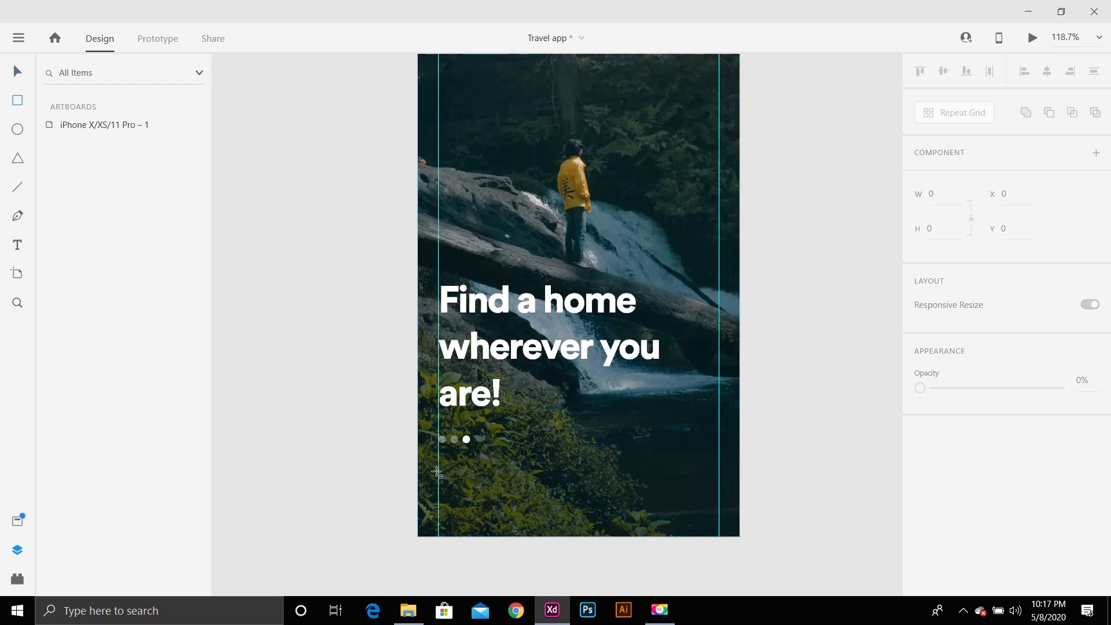
{"action": "mouse_move", "coordinate": [438, 466]}
{"action": "left_mouse_down"}
{"action": "mouse_move", "coordinate": [718, 513]}
{"action": "mouse_move", "coordinate": [498, 487]}
{"action": "left_mouse_up"}
{"action": "left_click", "coordinate": [17, 70]}
Remove the button rectangle's border and fill it with the saved bright blue swatch.
{"action": "scroll", "coordinate": [1053, 486], "scroll_direction": "down", "scroll_amount": 4}
{"action": "left_click", "coordinate": [921, 360]}
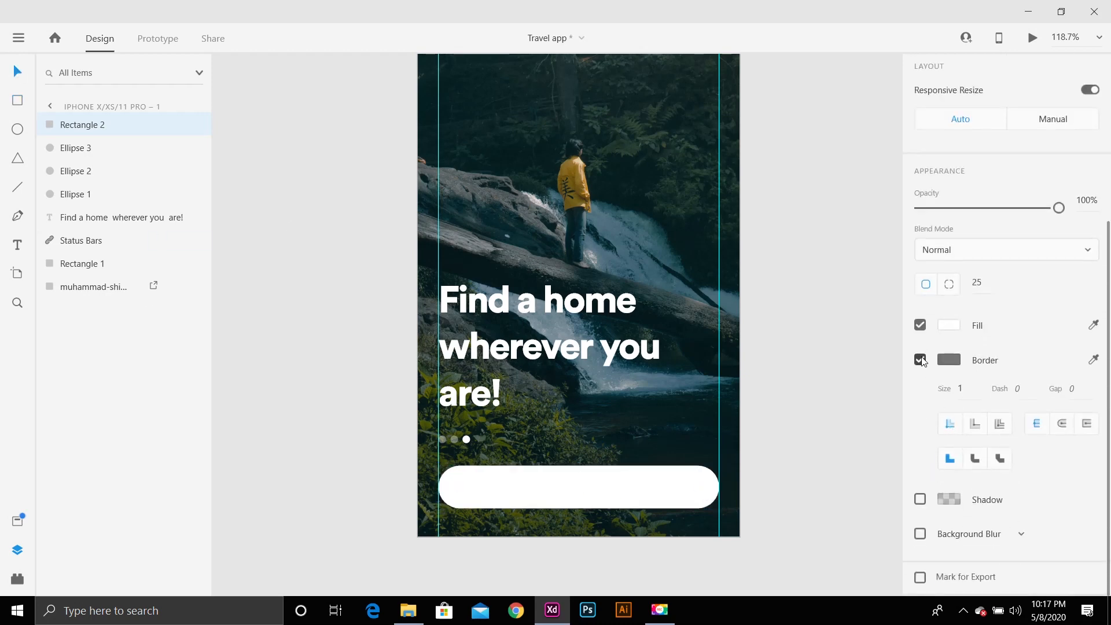
{"action": "scroll", "coordinate": [931, 439], "scroll_direction": "up", "scroll_amount": 2}
{"action": "left_click", "coordinate": [949, 431]}
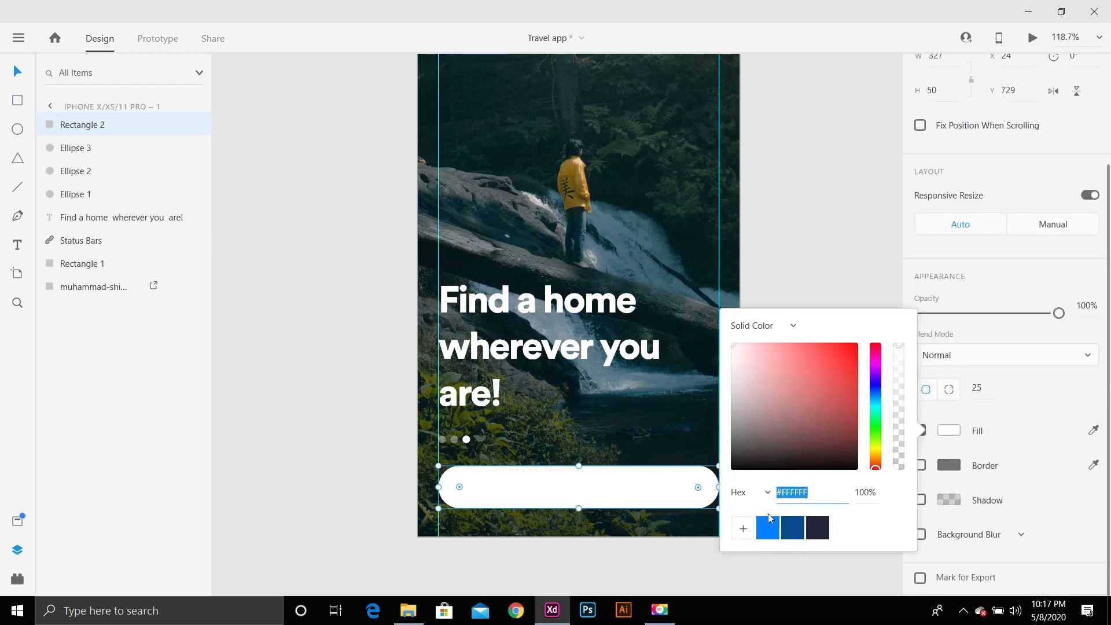
{"action": "left_click", "coordinate": [769, 532]}
{"action": "key", "text": "Escape"}
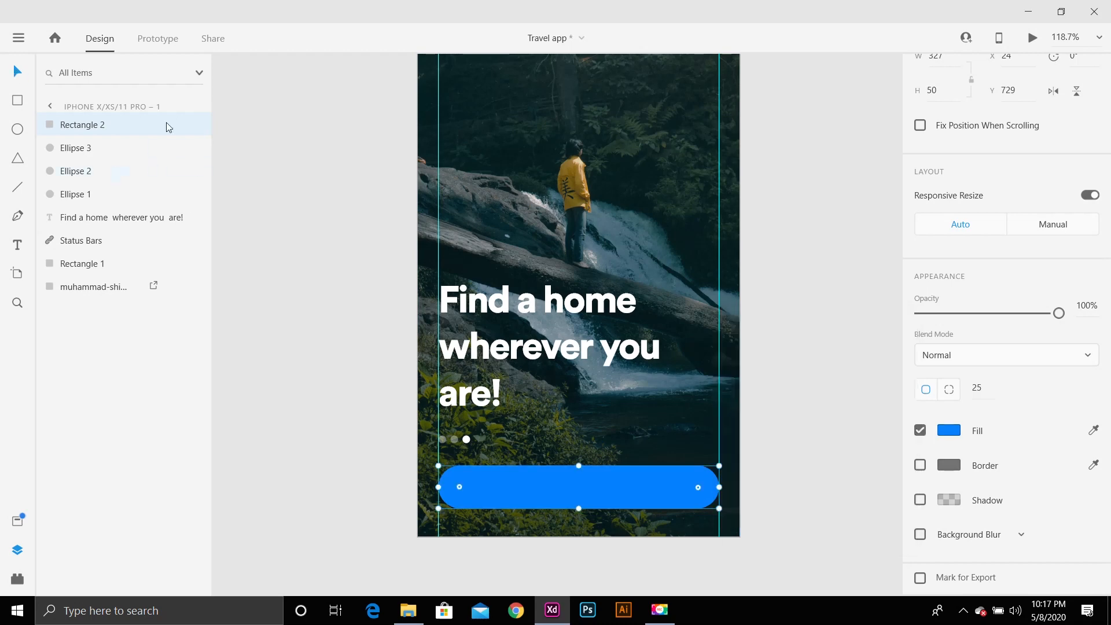
{"action": "left_click", "coordinate": [781, 252]}
Add the text "Get start here" over the blue button.
{"action": "left_click", "coordinate": [18, 245]}
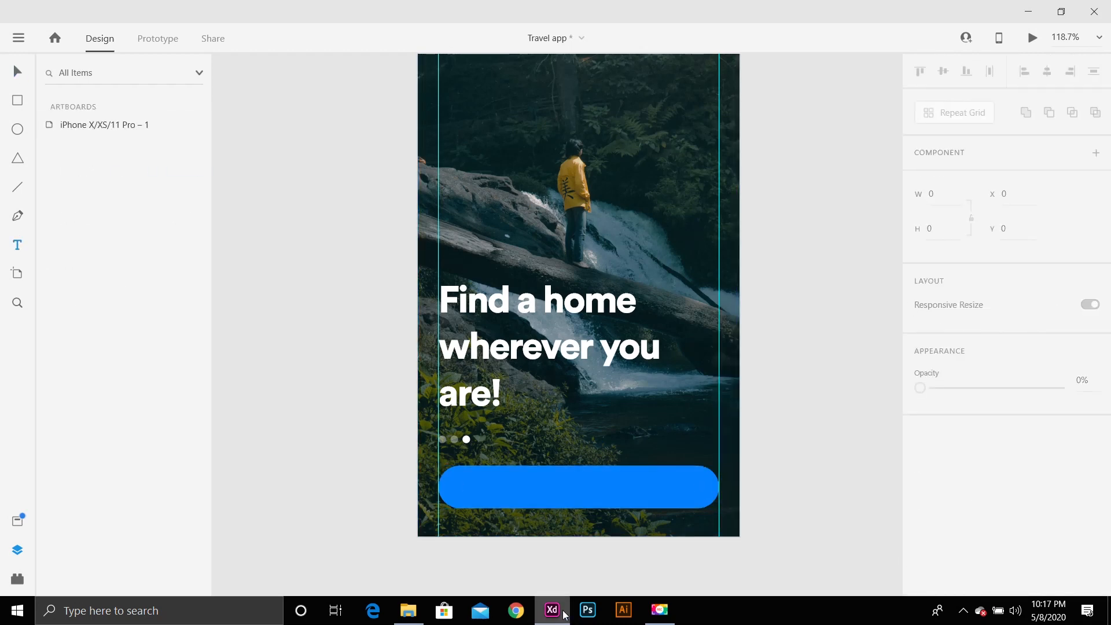
{"action": "left_click", "coordinate": [533, 484]}
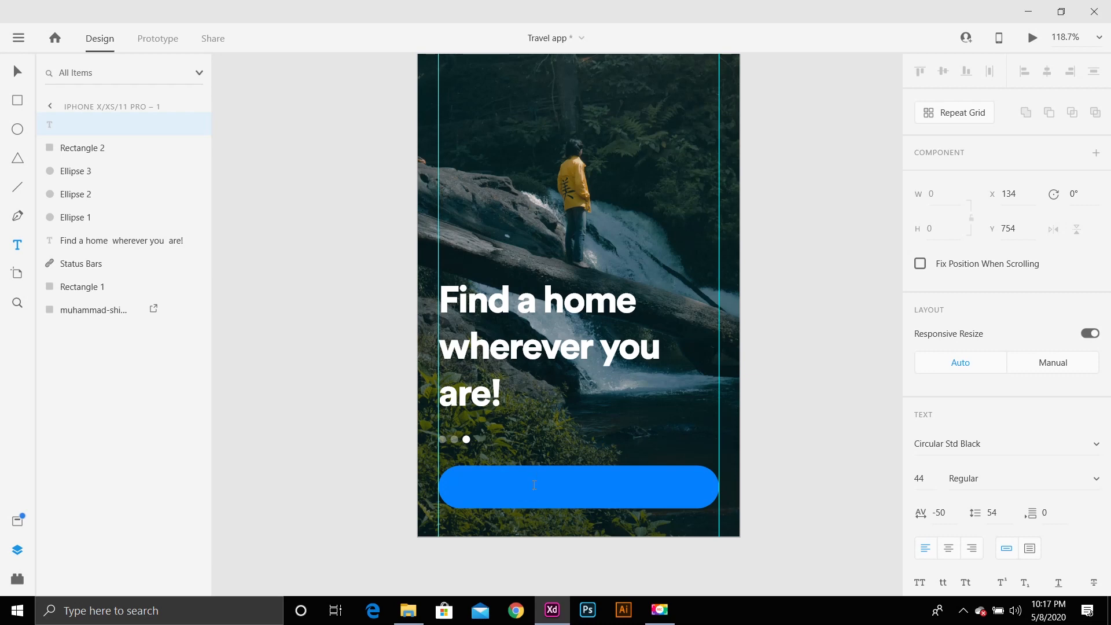
{"action": "type", "text": "S"}
{"action": "key", "text": "BackSpace"}
{"action": "type", "text": "Get "}
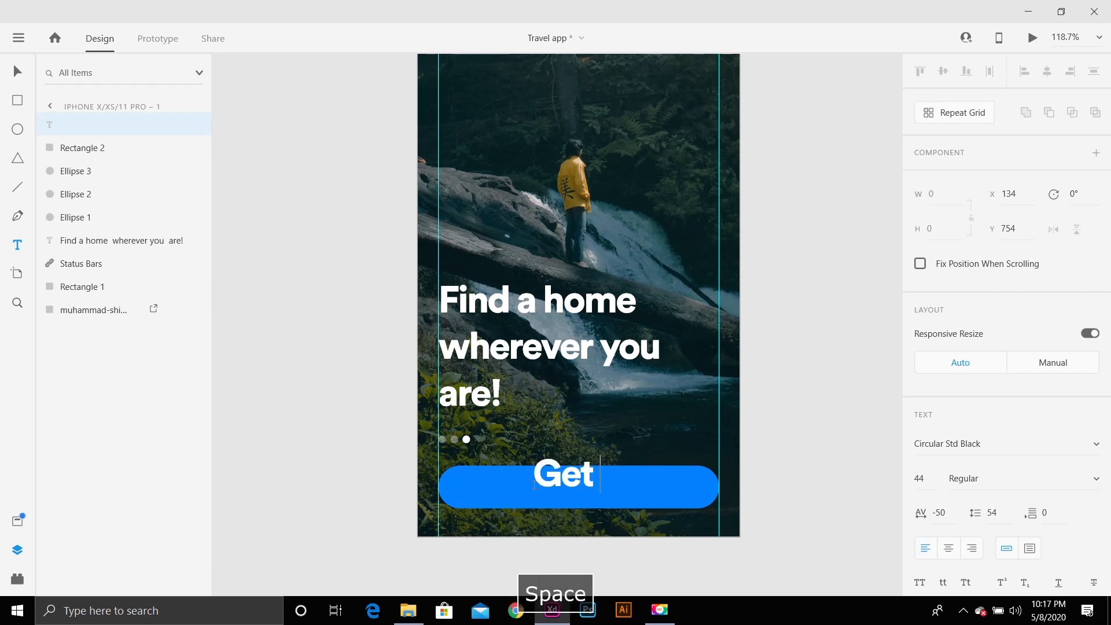
{"action": "type", "text": "start"}
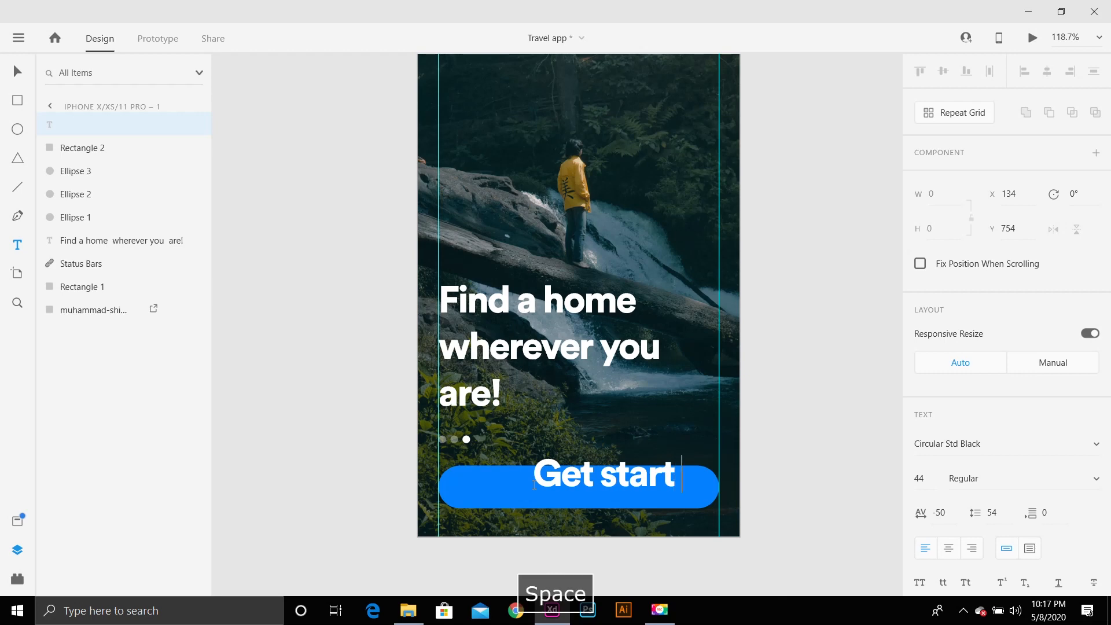
{"action": "type", "text": " here"}
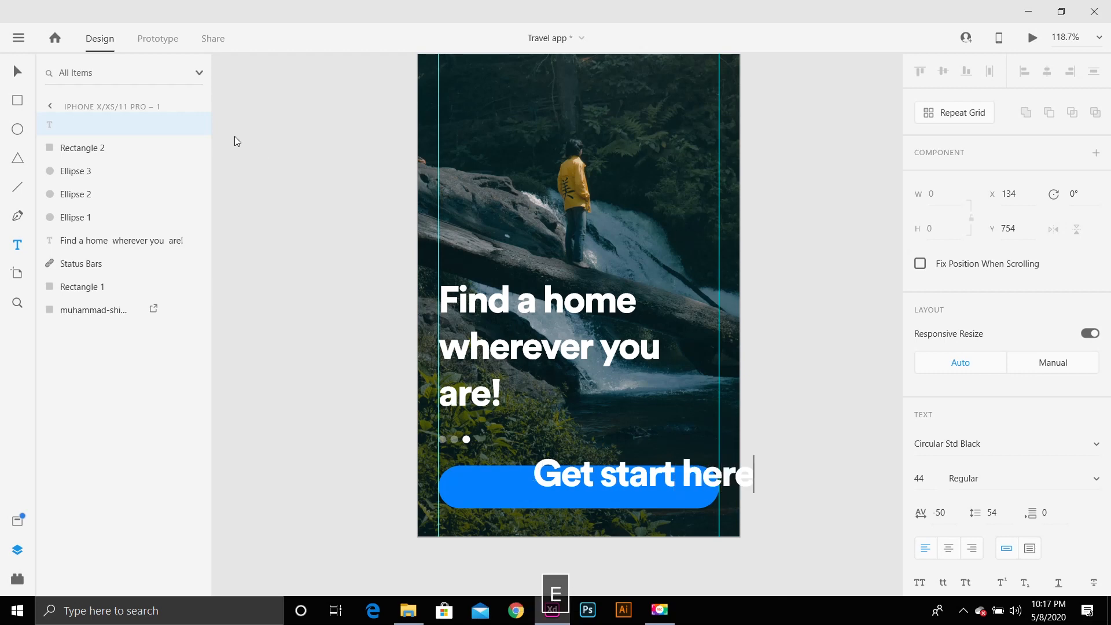
{"action": "key", "text": "Escape"}
Move the label onto the button and set its font to Circular Std Book, size 14.
{"action": "left_click_drag", "start_coordinate": [645, 494], "coordinate": [586, 489]}
{"action": "left_click", "coordinate": [1084, 453]}
{"action": "scroll", "coordinate": [978, 451], "scroll_direction": "down", "scroll_amount": 1}
{"action": "left_click", "coordinate": [977, 449]}
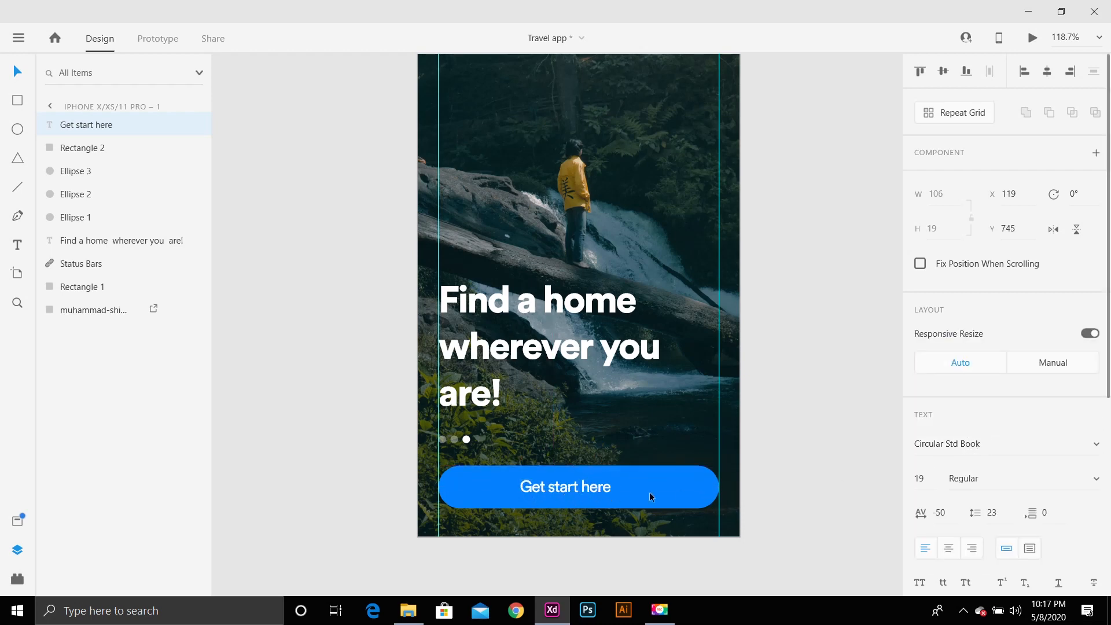
{"action": "scroll", "coordinate": [571, 502], "scroll_direction": "up", "scroll_amount": 3}
{"action": "left_click_drag", "start_coordinate": [563, 490], "coordinate": [564, 485]}
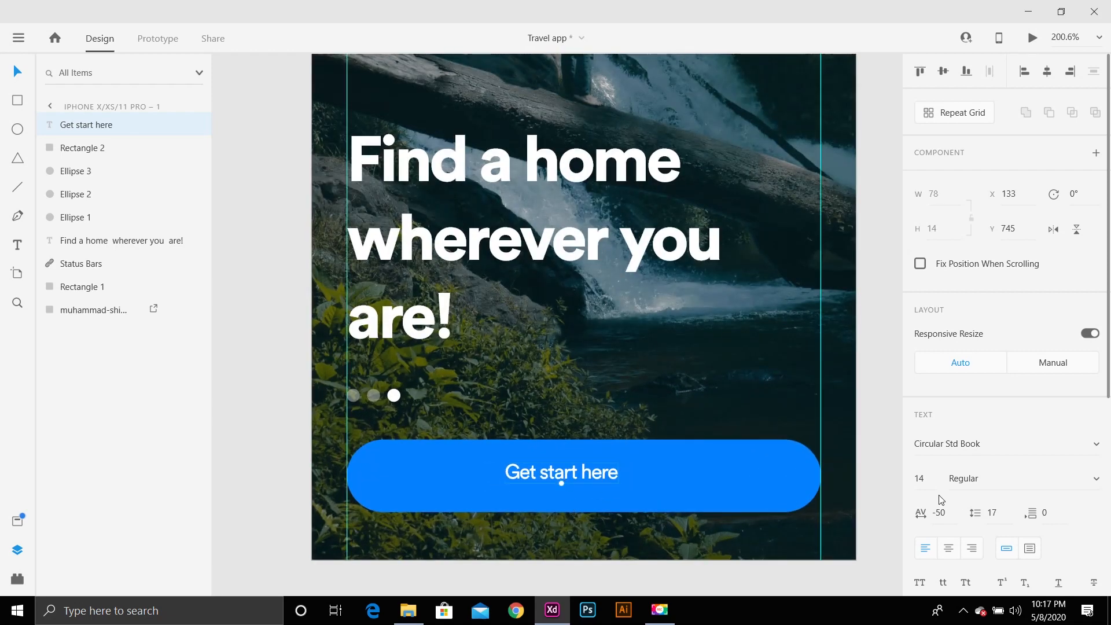
Set the button label's character spacing to 0.
{"action": "key", "text": "Up"}
{"action": "key", "text": "Up"}
{"action": "key", "text": "Up"}
{"action": "key", "text": "Up"}
{"action": "key", "text": "Up"}
{"action": "key", "text": "Up"}
{"action": "key", "text": "Up"}
{"action": "key", "text": "Up"}
{"action": "key", "text": "Up"}
{"action": "key", "text": "Up"}
{"action": "key", "text": "Up"}
{"action": "key", "text": "Up"}
{"action": "key", "text": "Up"}
{"action": "key", "text": "Up"}
{"action": "key", "text": "Up"}
{"action": "key", "text": "Up"}
{"action": "key", "text": "Up"}
{"action": "key", "text": "Up"}
{"action": "key", "text": "Up"}
{"action": "key", "text": "Up"}
{"action": "key", "text": "Up"}
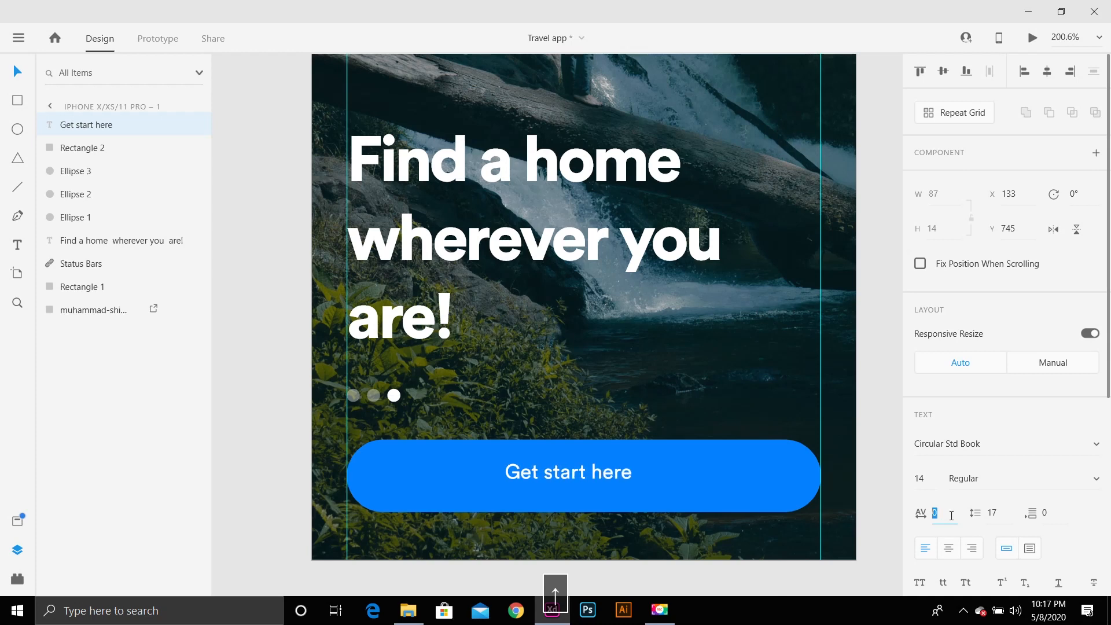
{"action": "key", "text": "Down"}
{"action": "left_click", "coordinate": [848, 527]}
Centre the label horizontally and vertically on the blue button.
{"action": "left_click", "coordinate": [523, 470]}
{"action": "left_click", "coordinate": [745, 488], "text": "ctrl+shift"}
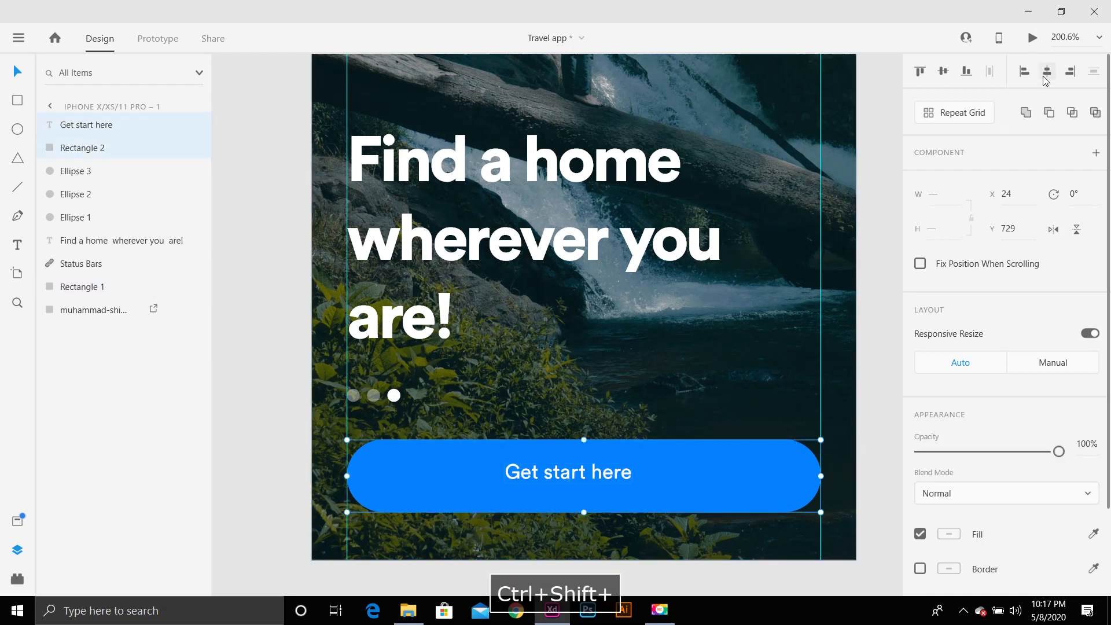
{"action": "scroll", "coordinate": [764, 304], "scroll_direction": "down", "scroll_amount": 3}
{"action": "key", "text": "space"}
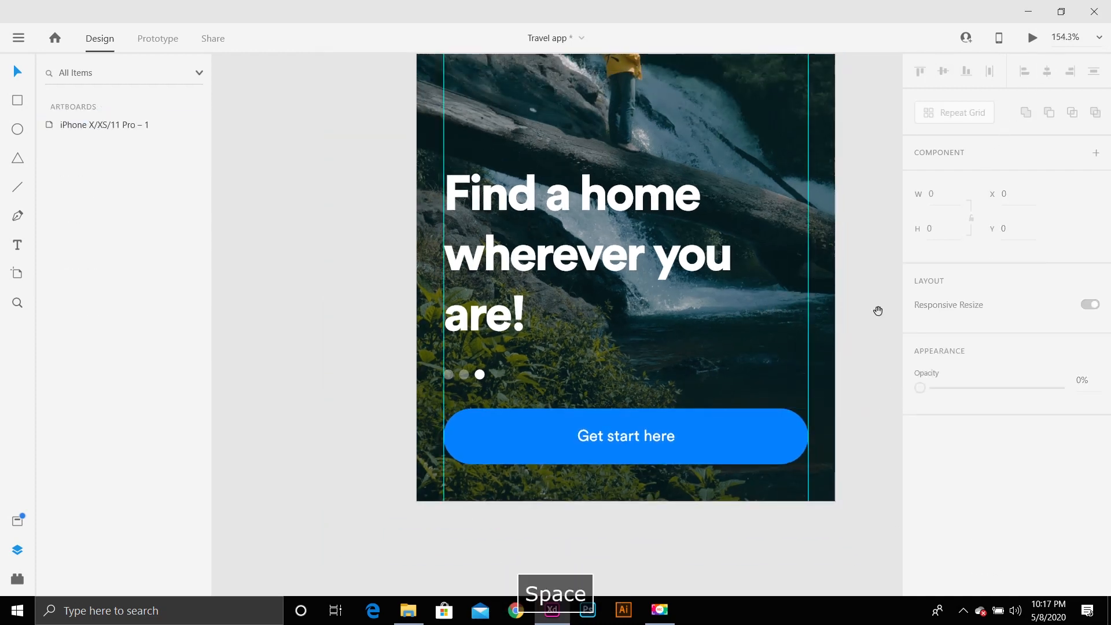
{"action": "scroll", "coordinate": [876, 310], "scroll_direction": "down", "scroll_amount": 5}
{"action": "left_click_drag", "start_coordinate": [877, 273], "coordinate": [810, 421]}
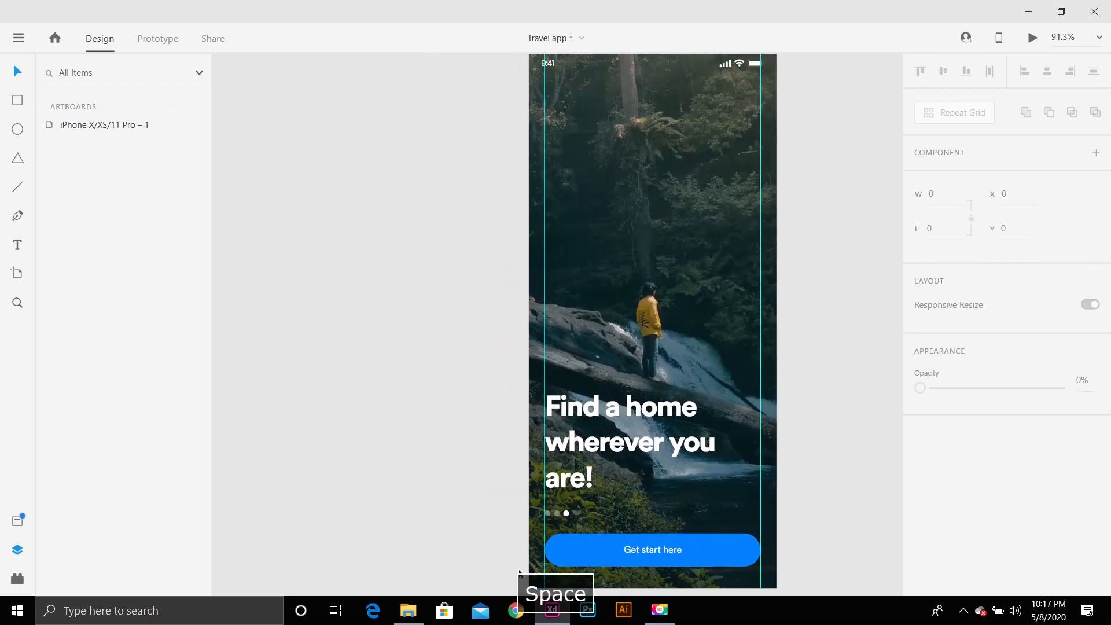
Switch to File Explorer and bring the white Travel Explorer logo onto the pasteboard beside the artboard.
{"action": "left_click", "coordinate": [417, 612]}
{"action": "left_click_drag", "start_coordinate": [163, 173], "coordinate": [819, 283]}
{"action": "left_click", "coordinate": [815, 221]}
{"action": "key", "text": "space"}
{"action": "left_click_drag", "start_coordinate": [833, 221], "coordinate": [696, 303]}
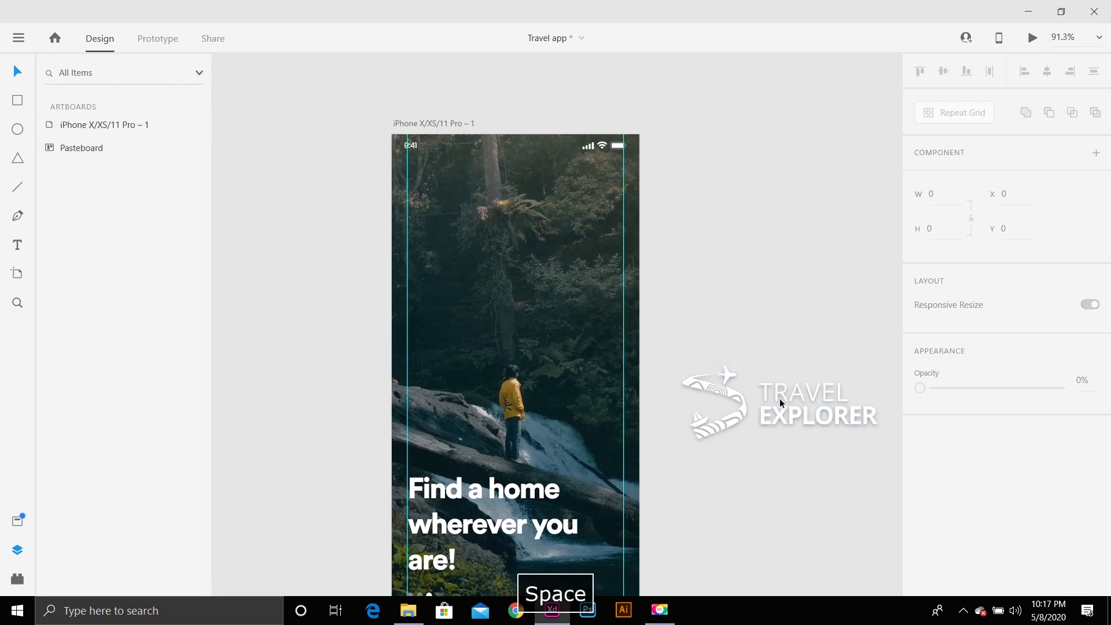
Place the logo horizontally centred in the upper part of the artboard, at X 40, Y 97.
{"action": "left_click_drag", "start_coordinate": [779, 415], "coordinate": [516, 250]}
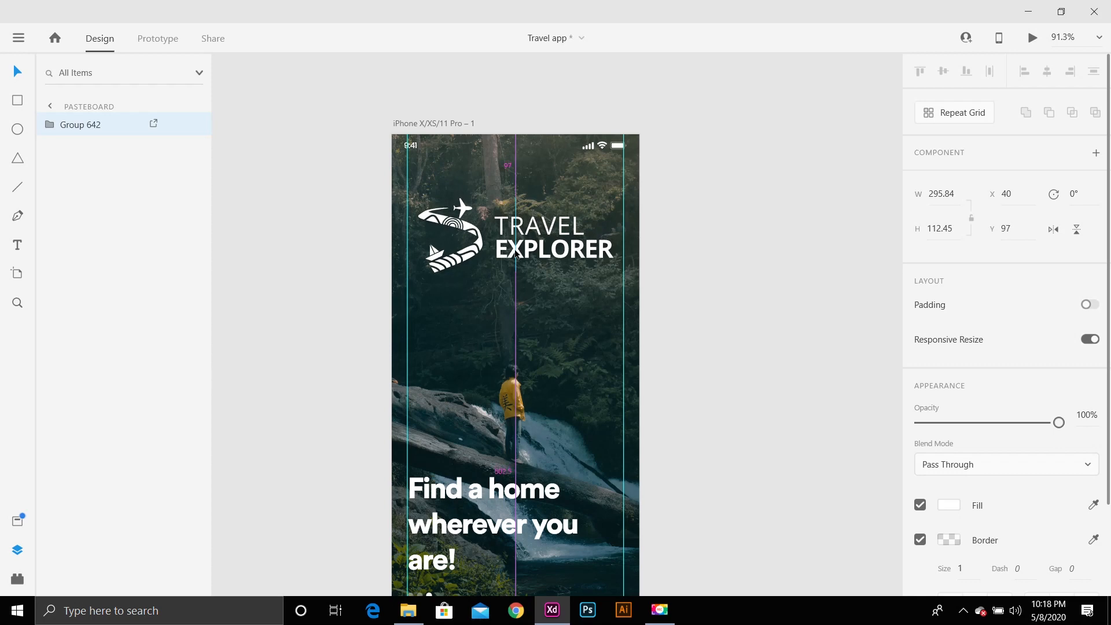
{"action": "left_click", "coordinate": [702, 431]}
{"action": "key", "text": "space"}
{"action": "left_click_drag", "start_coordinate": [702, 431], "coordinate": [677, 330]}
{"action": "scroll", "coordinate": [699, 317], "scroll_direction": "down", "scroll_amount": 2}
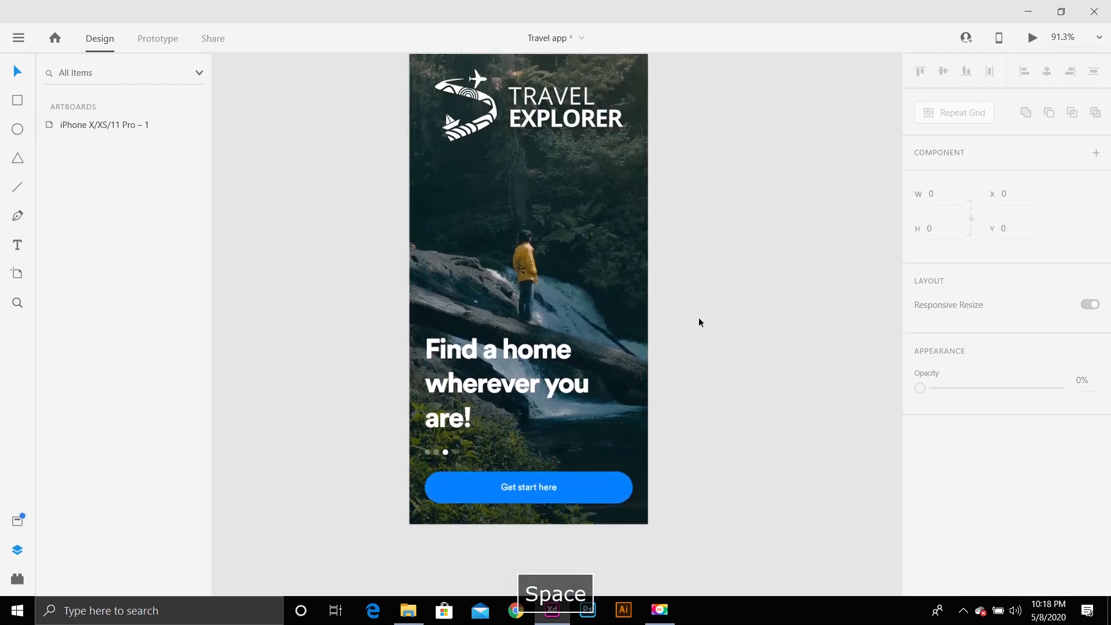
Draw a 266 by 266 circle on the pasteboard beside the artboard and remove its border.
{"action": "key", "text": "space"}
{"action": "left_click_drag", "start_coordinate": [719, 290], "coordinate": [723, 379]}
{"action": "left_click", "coordinate": [16, 130]}
{"action": "left_click_drag", "start_coordinate": [291, 212], "coordinate": [426, 375]}
{"action": "left_click", "coordinate": [382, 213]}
{"action": "left_click", "coordinate": [401, 248]}
{"action": "left_click", "coordinate": [919, 505]}
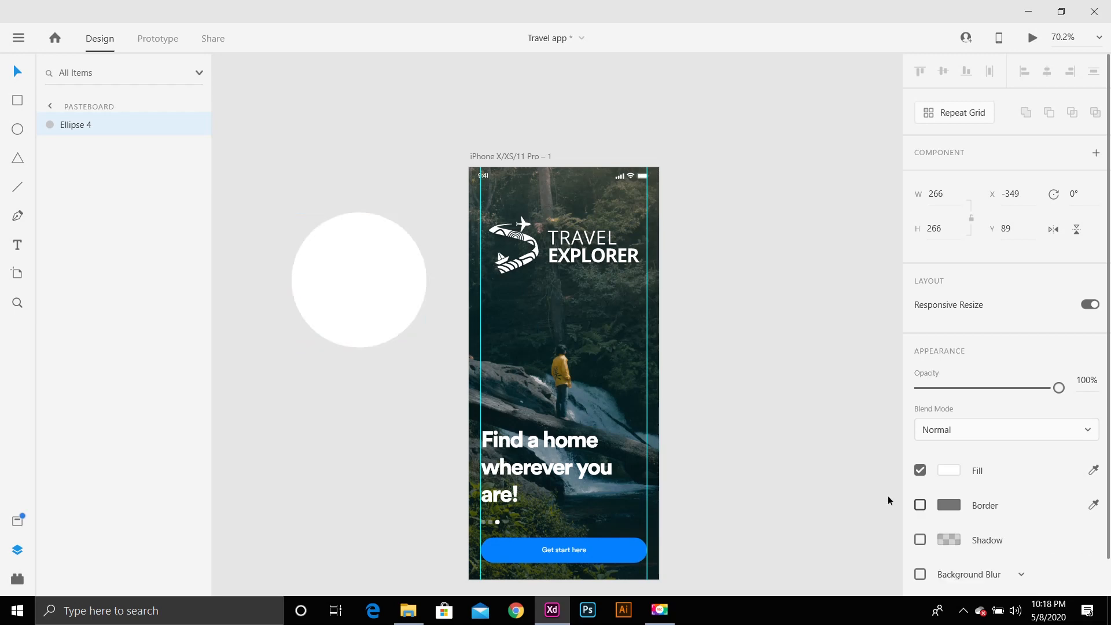
Duplicate the large circle, shrink the copy to a little over half size and centre it inside the original.
{"action": "left_click", "coordinate": [348, 263]}
{"action": "key", "text": "ctrl+c"}
{"action": "left_click", "coordinate": [376, 190]}
{"action": "key", "text": "ctrl+v"}
{"action": "left_click_drag", "start_coordinate": [426, 347], "coordinate": [387, 308]}
{"action": "left_click_drag", "start_coordinate": [338, 257], "coordinate": [358, 276]}
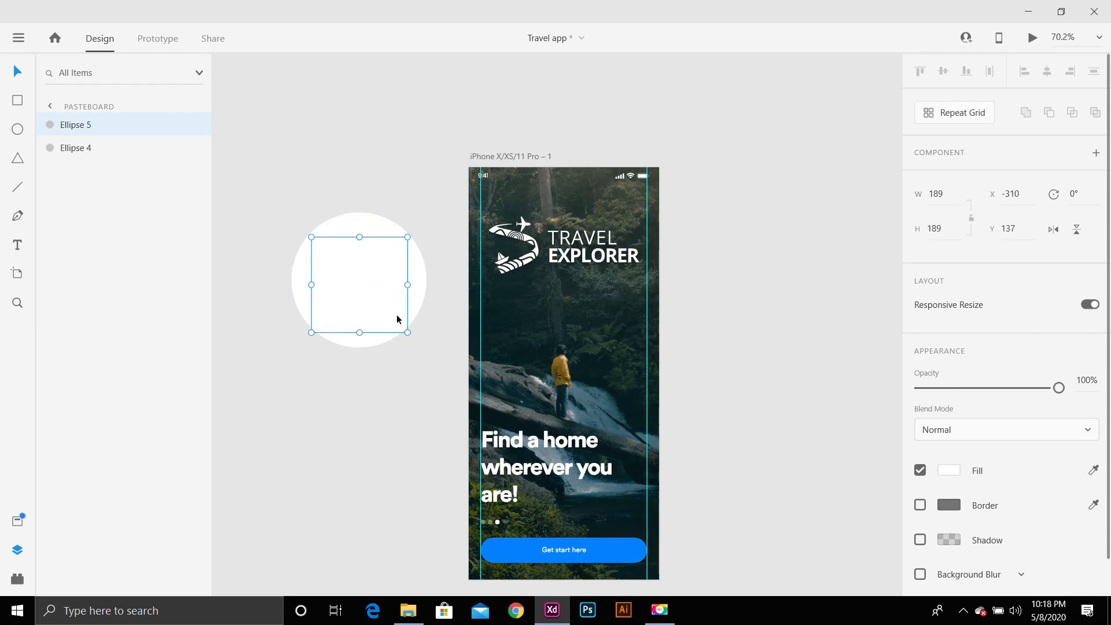
{"action": "left_click_drag", "start_coordinate": [407, 332], "coordinate": [391, 322]}
{"action": "left_click_drag", "start_coordinate": [363, 288], "coordinate": [370, 294]}
Subtract the smaller circle from the larger one to form a ring.
{"action": "left_click", "coordinate": [374, 391]}
{"action": "left_click_drag", "start_coordinate": [322, 381], "coordinate": [468, 147]}
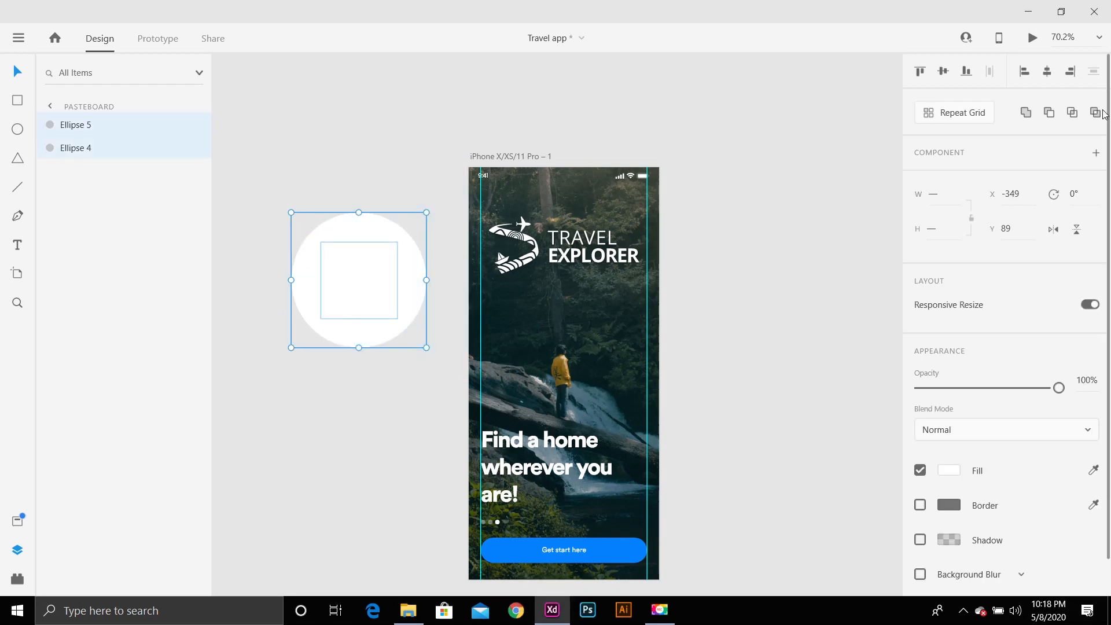
{"action": "left_click", "coordinate": [1048, 112]}
{"action": "left_click", "coordinate": [840, 244]}
Move the ring over the artboard's upper left edge at X -141, Y 34, and copy it to the lower right edge.
{"action": "left_click_drag", "start_coordinate": [397, 296], "coordinate": [512, 273]}
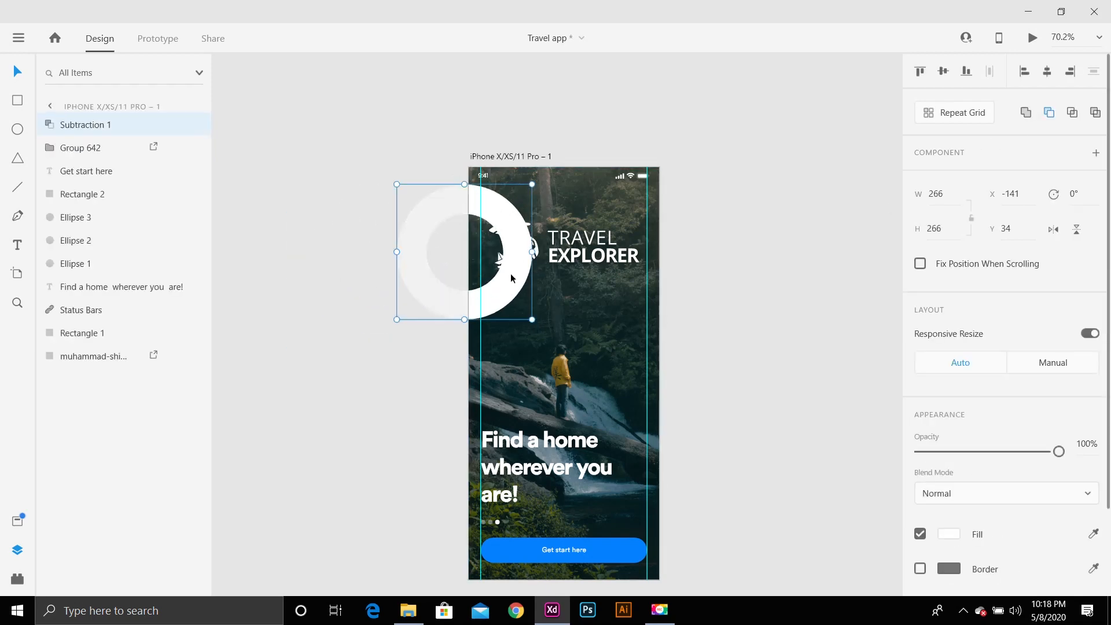
{"action": "scroll", "coordinate": [509, 266], "scroll_direction": "down", "scroll_amount": 2}
{"action": "left_click_drag", "start_coordinate": [489, 207], "coordinate": [716, 454], "text": "alt"}
Lower the opacity of both rings and move them in the layer order to just above the dark overlay rectangle.
{"action": "left_click", "coordinate": [107, 149], "text": "ctrl"}
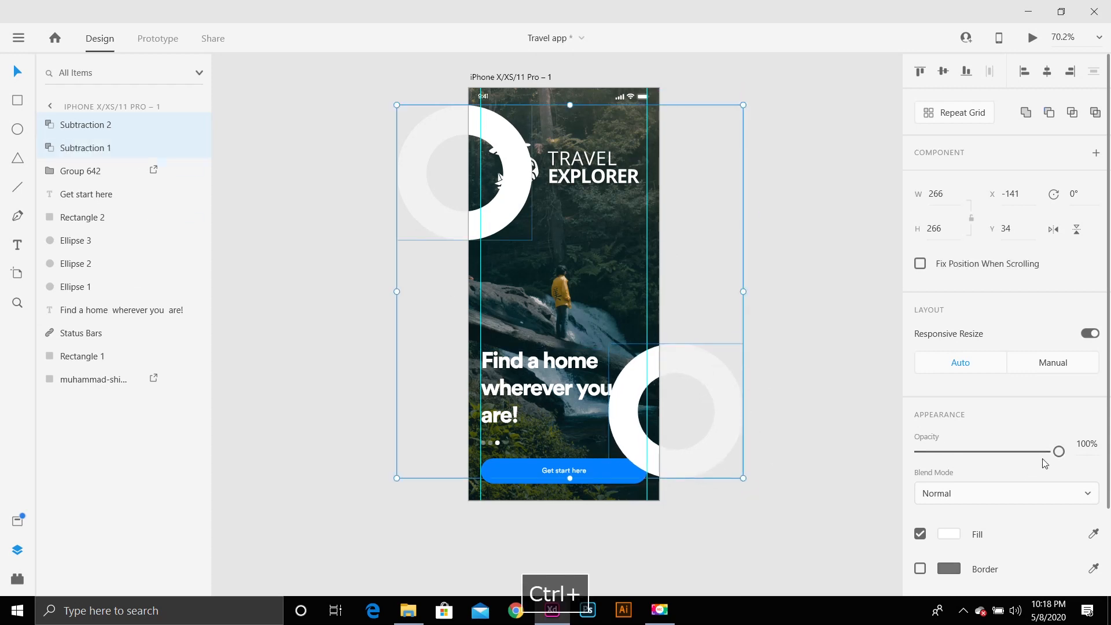
{"action": "left_click_drag", "start_coordinate": [1058, 452], "coordinate": [946, 451]}
{"action": "left_click_drag", "start_coordinate": [79, 148], "coordinate": [91, 351]}
{"action": "left_click", "coordinate": [807, 220]}
{"action": "key", "text": "space"}
{"action": "mouse_move", "coordinate": [738, 159]}
{"action": "left_mouse_down"}
{"action": "mouse_move", "coordinate": [719, 166]}
{"action": "mouse_move", "coordinate": [719, 153]}
{"action": "left_mouse_up"}
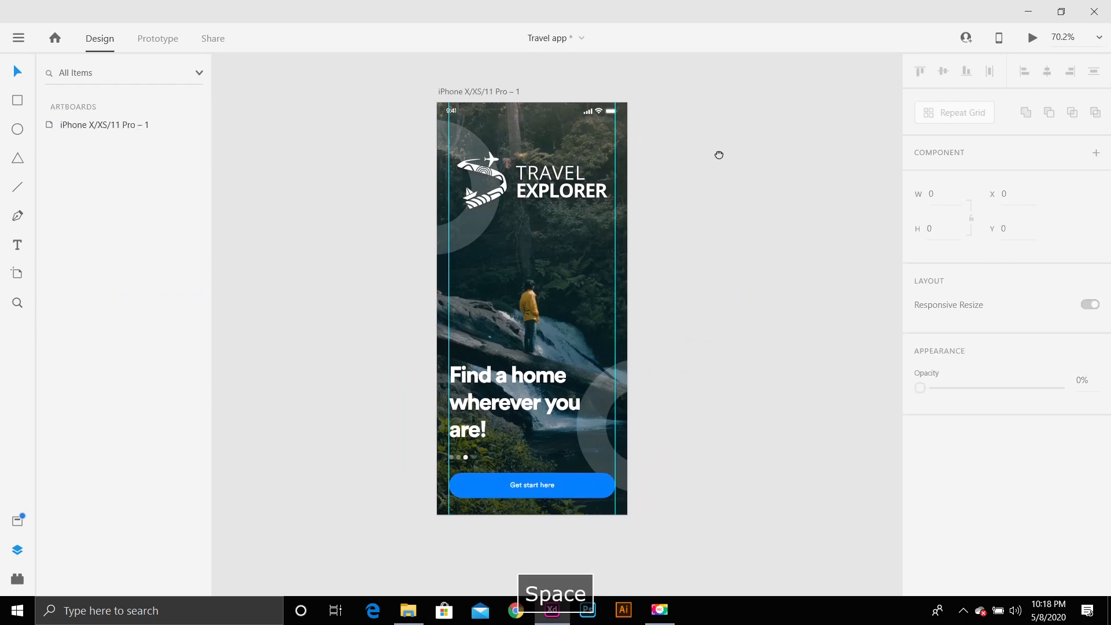
Rename the artboard as Splash.
{"action": "double_click", "coordinate": [474, 94]}
{"action": "type", "text": "Splash"}
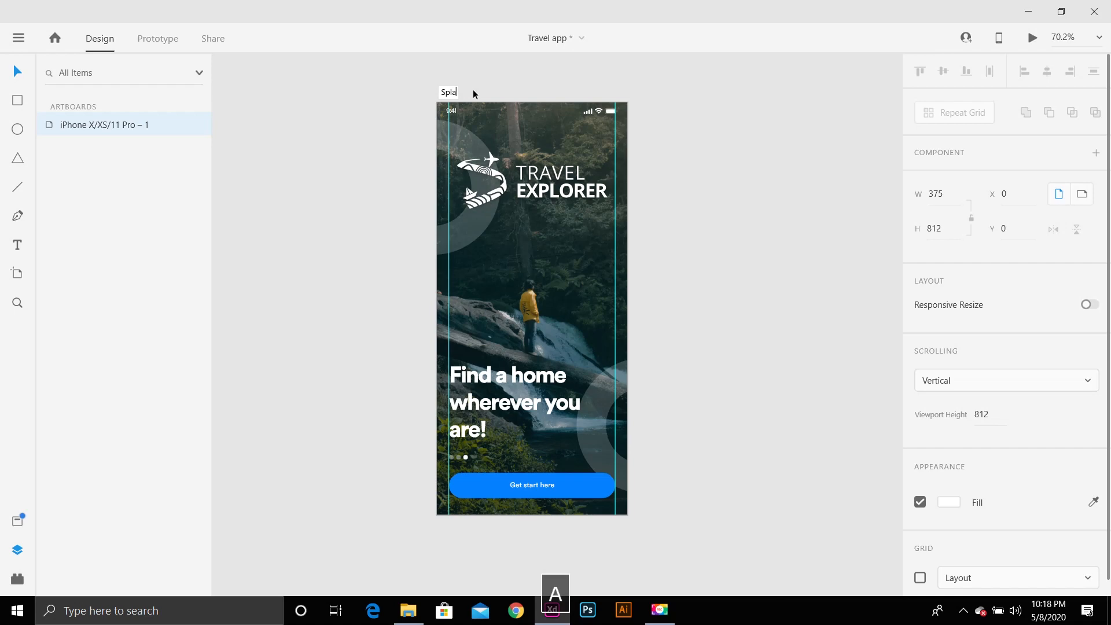
{"action": "key", "text": "Return"}
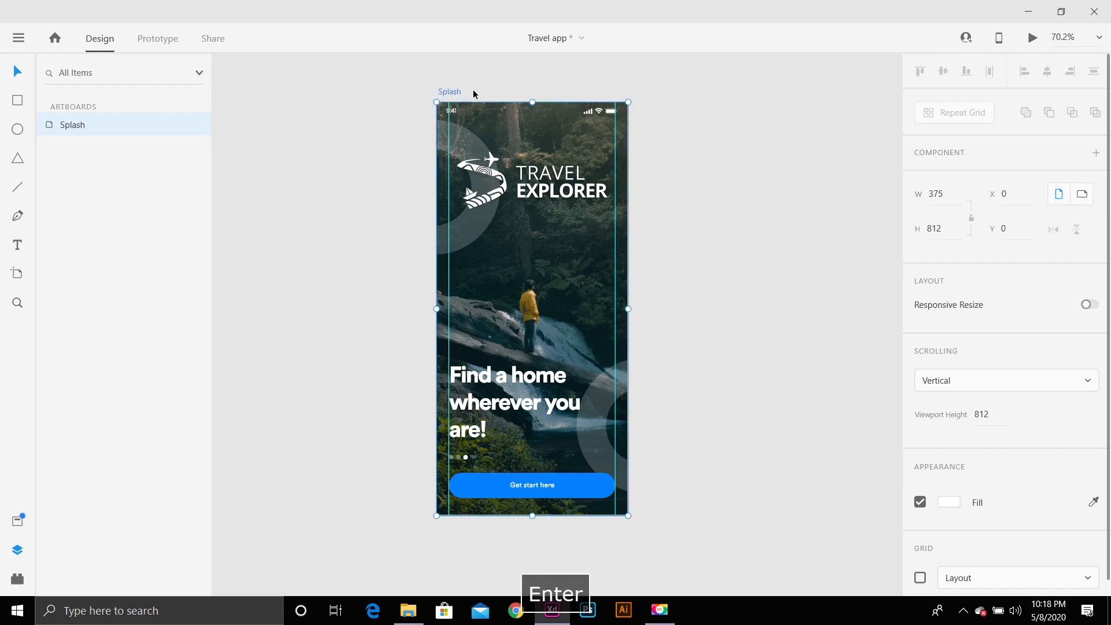
Preview the Splash artboard in a maximized window.
{"action": "left_click", "coordinate": [753, 135]}
{"action": "left_click", "coordinate": [444, 92]}
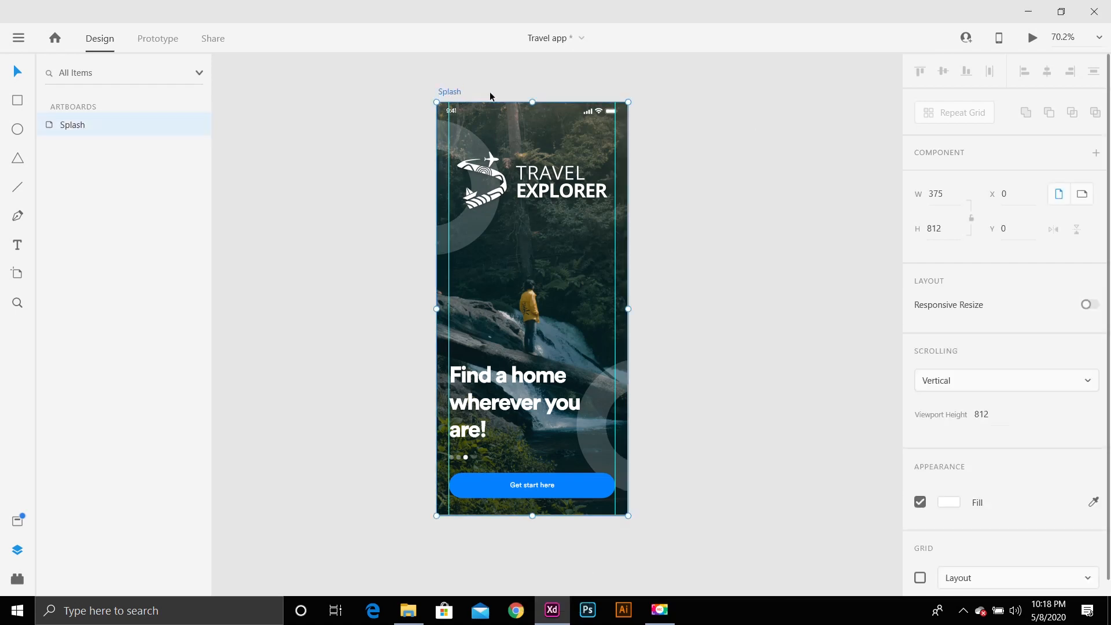
{"action": "left_click", "coordinate": [1031, 38]}
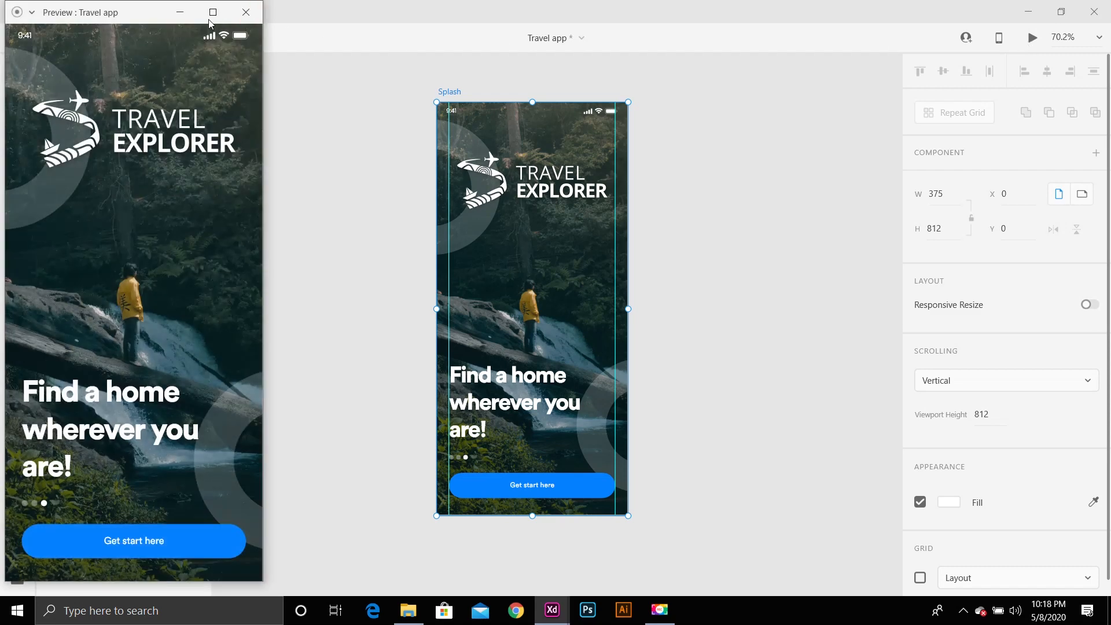
{"action": "left_click", "coordinate": [213, 11]}
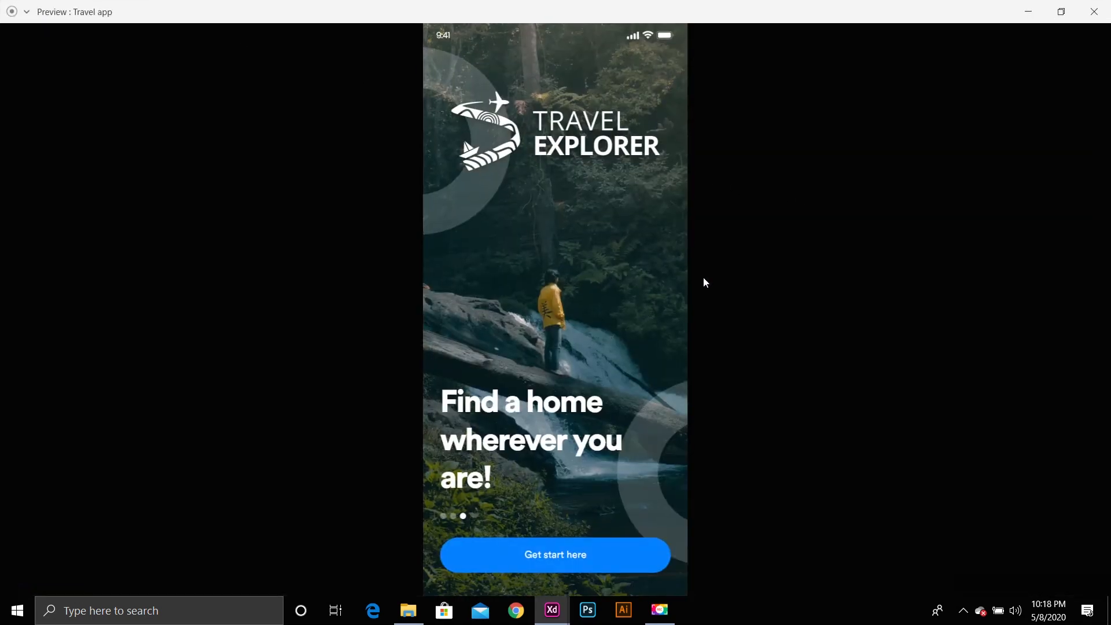